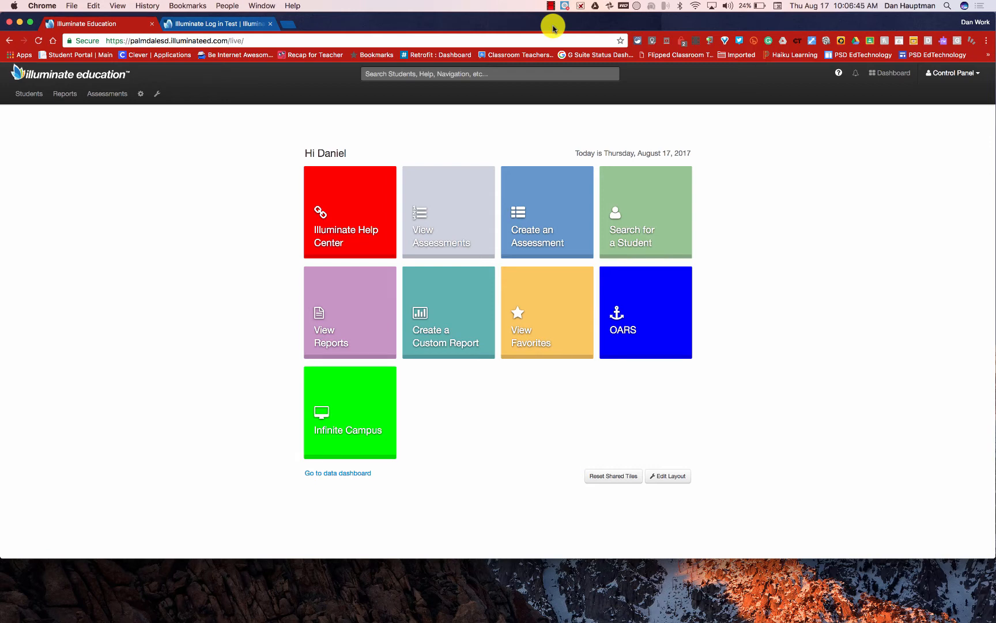
# - Open the favorite assessment "15-16 LPM - 1st grade ENY Module 1 Enter Scores" and choose to administer it by entering responses
pyautogui.click(547, 315)
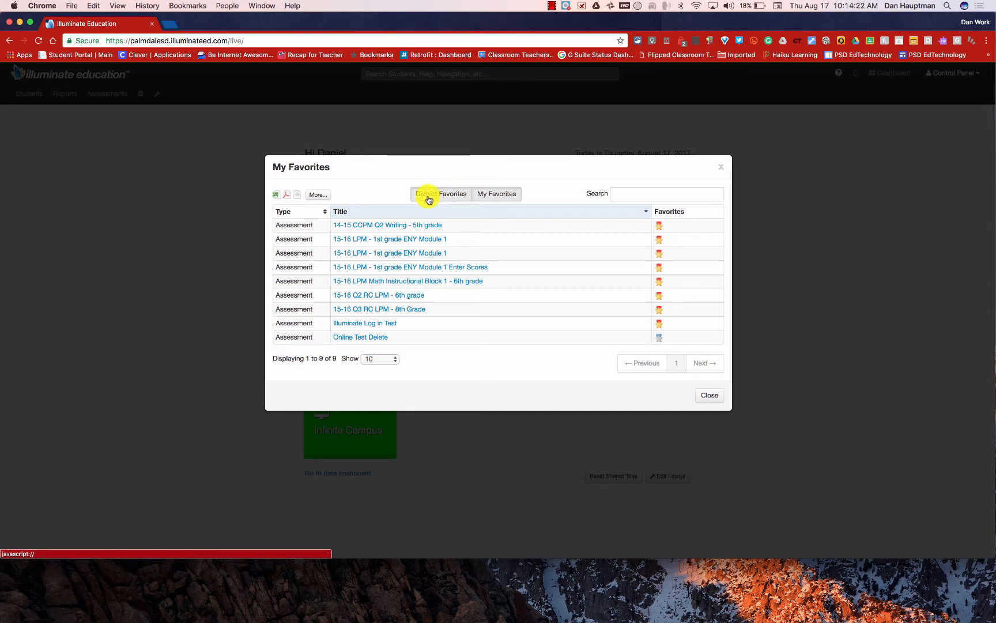
pyautogui.click(459, 201)
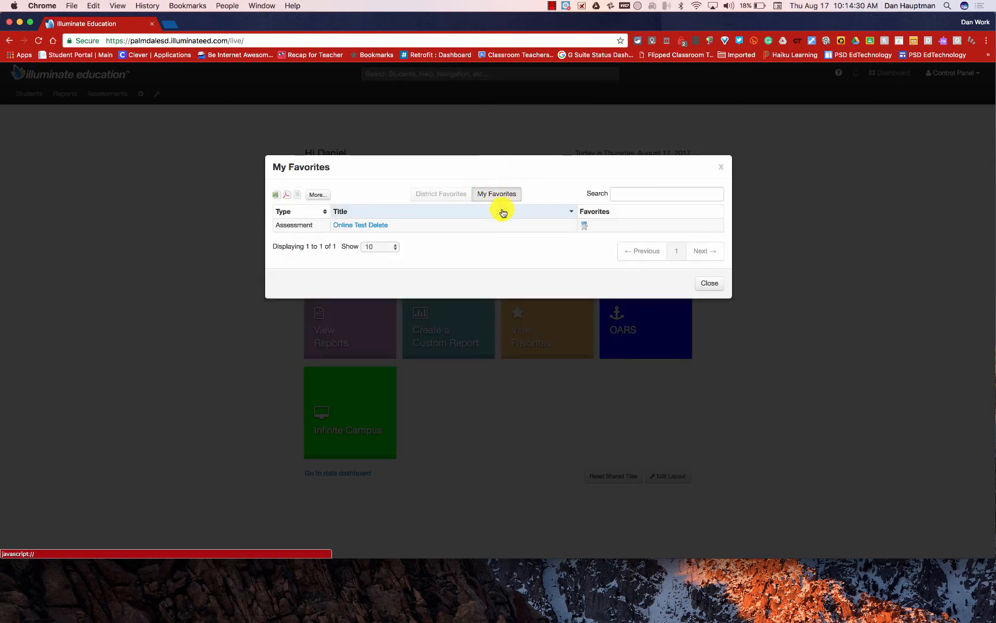
pyautogui.click(437, 196)
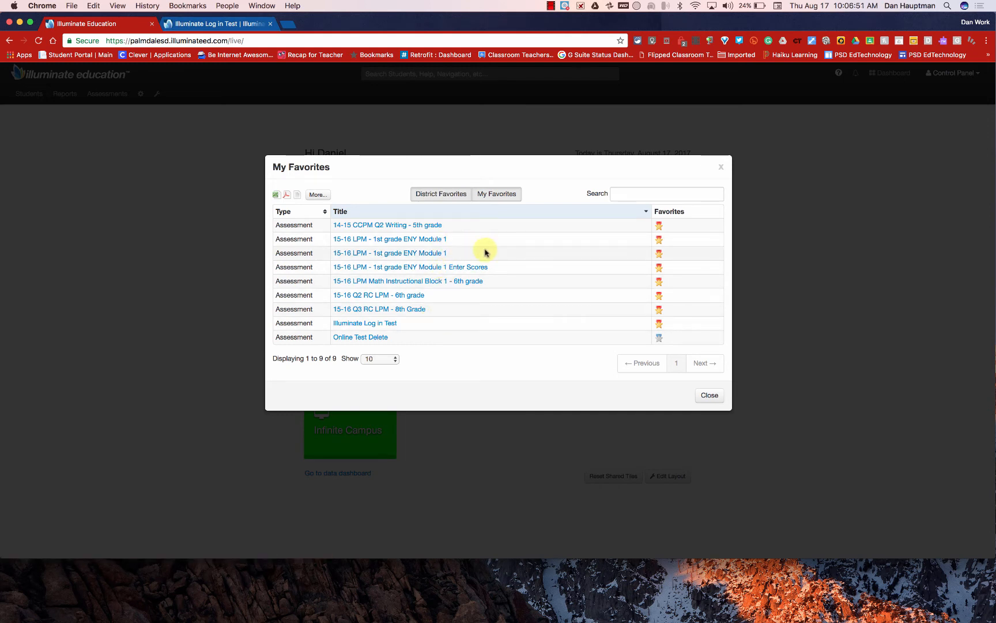
pyautogui.click(436, 271)
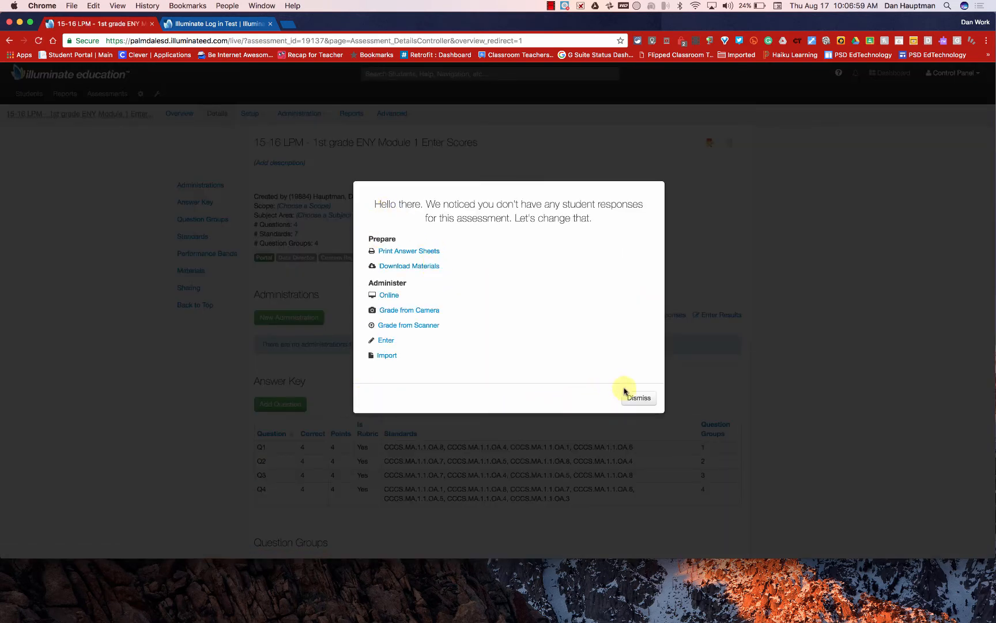
pyautogui.click(391, 342)
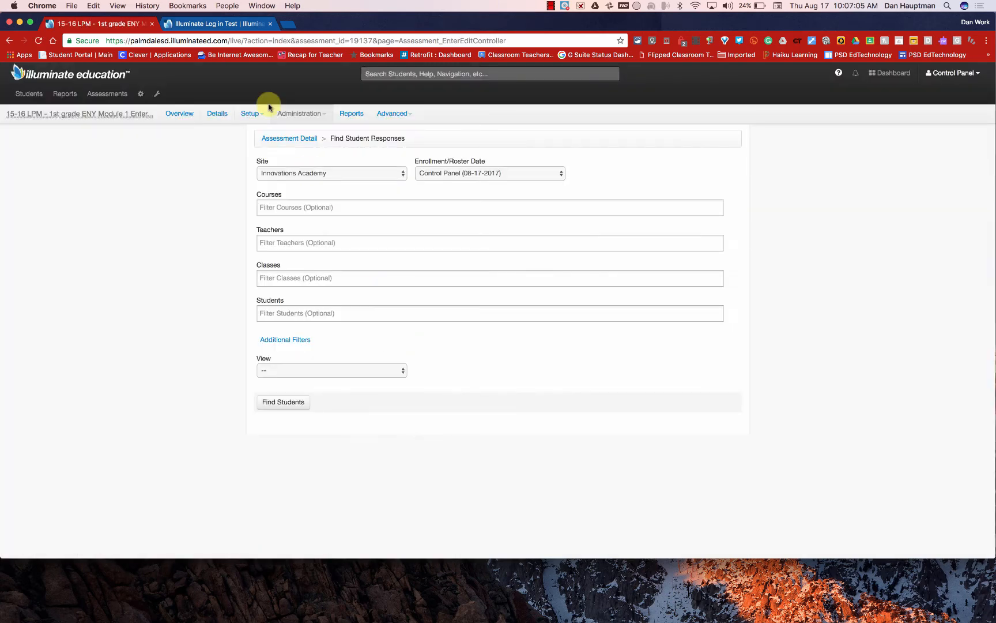
# - Open the Enter / Edit page of the Illuminate Log in Test assessment in its own browser tab, and close that tab
pyautogui.click(222, 26)
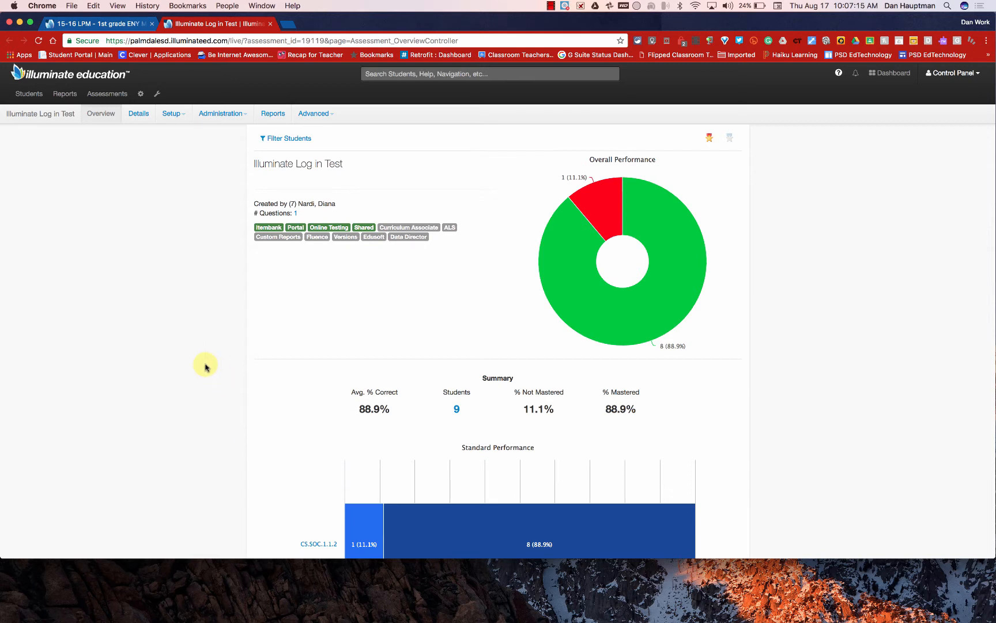
pyautogui.click(232, 119)
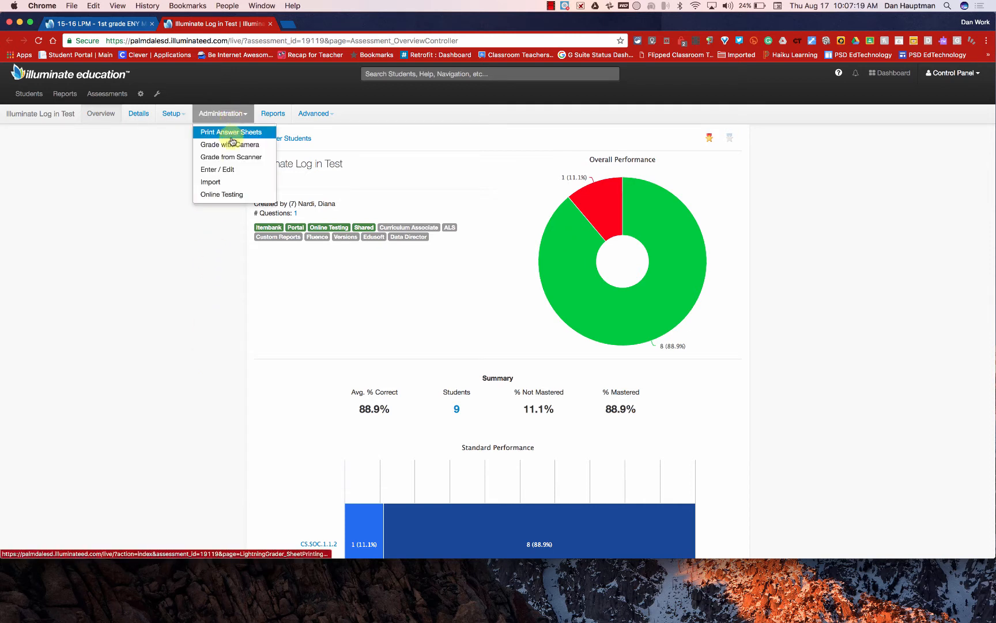
pyautogui.click(234, 171)
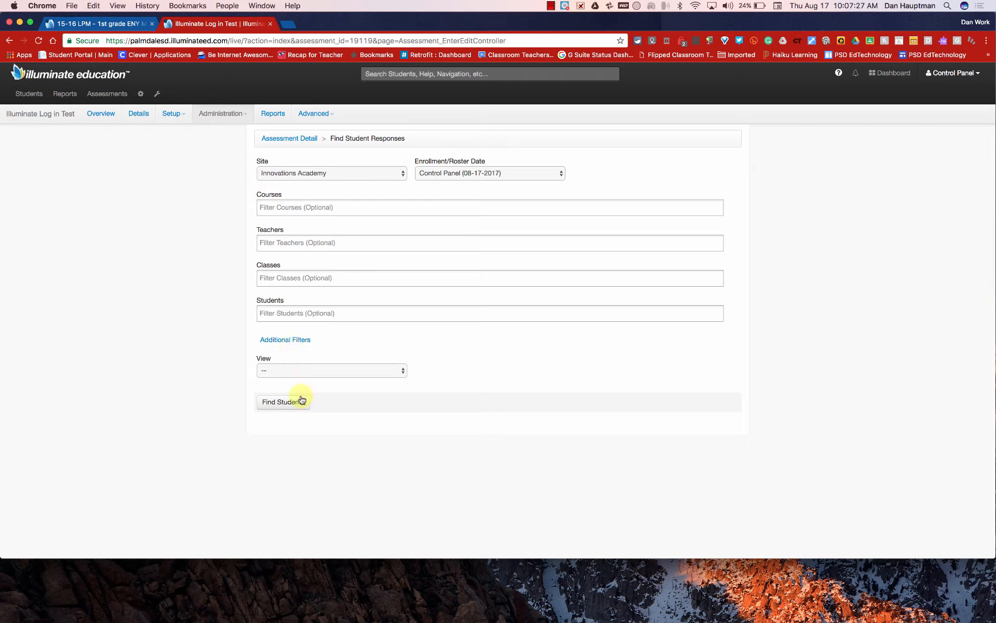
pyautogui.click(270, 23)
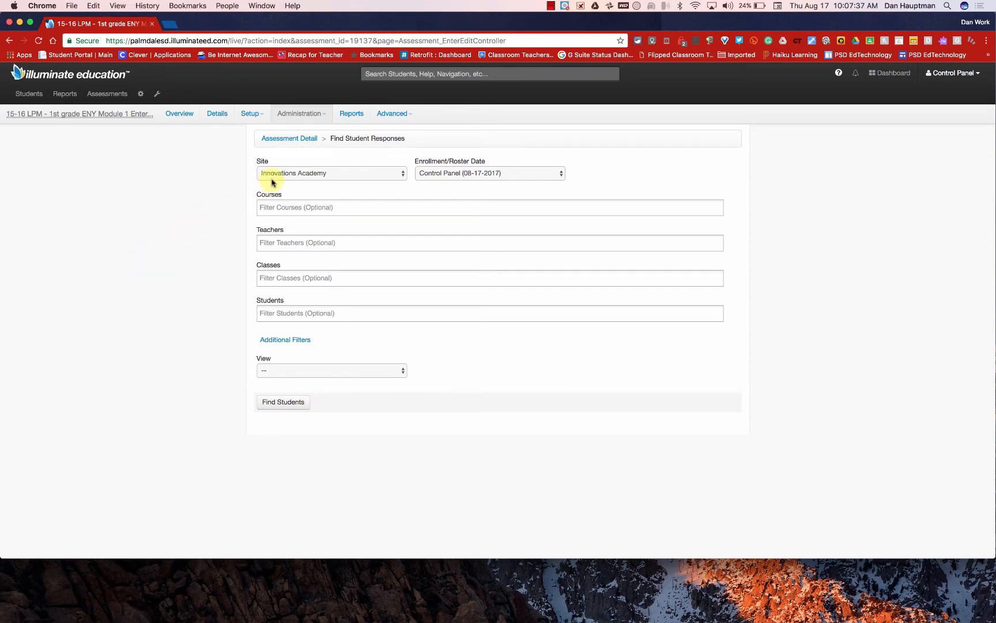
# - Check the enrollment date options and filter the student responses by the teacher's own name
pyautogui.click(469, 180)
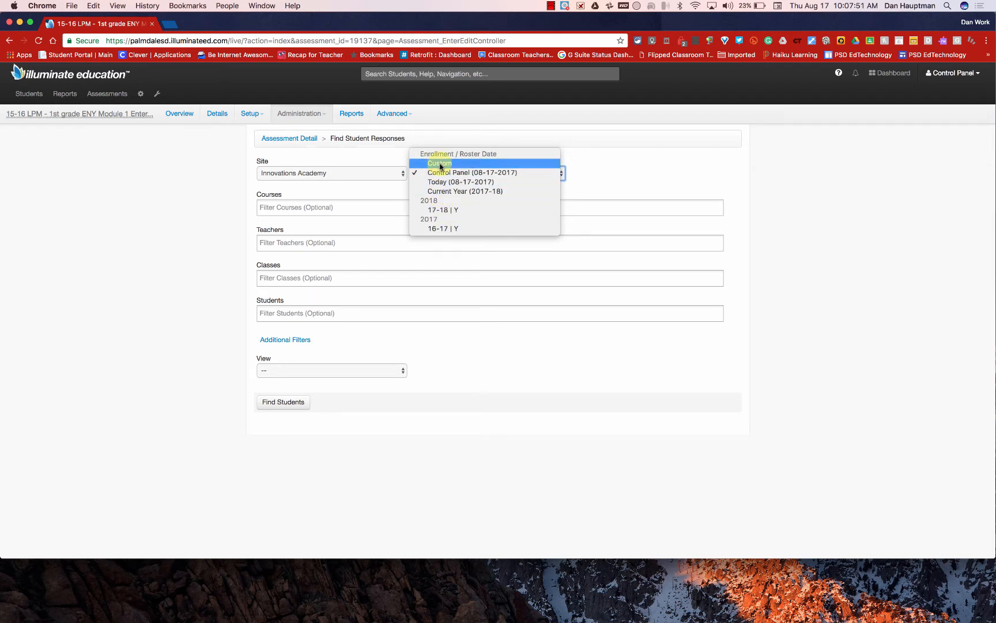
pyautogui.click(224, 211)
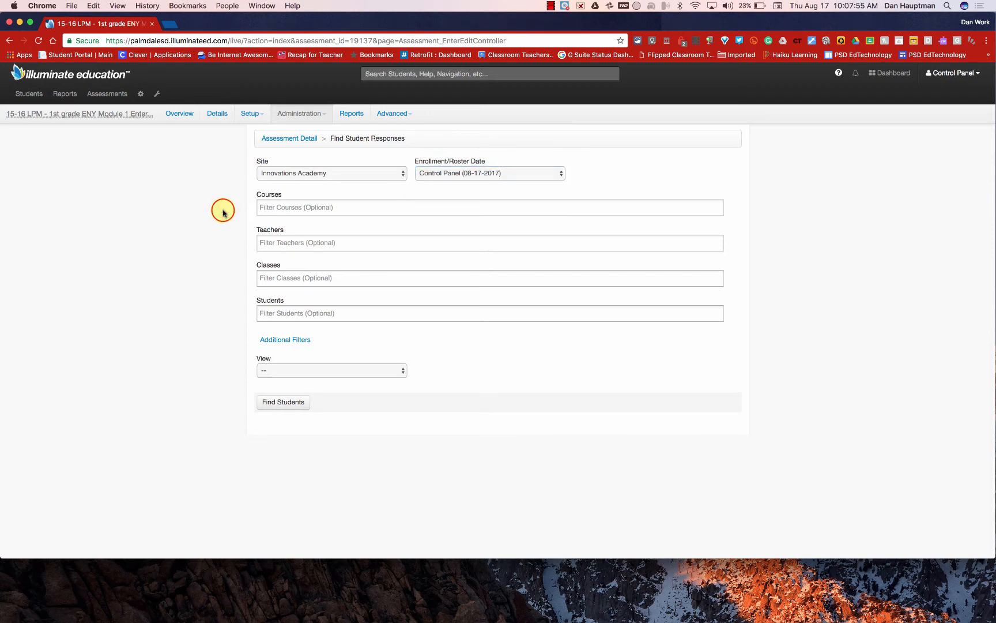
pyautogui.click(268, 244)
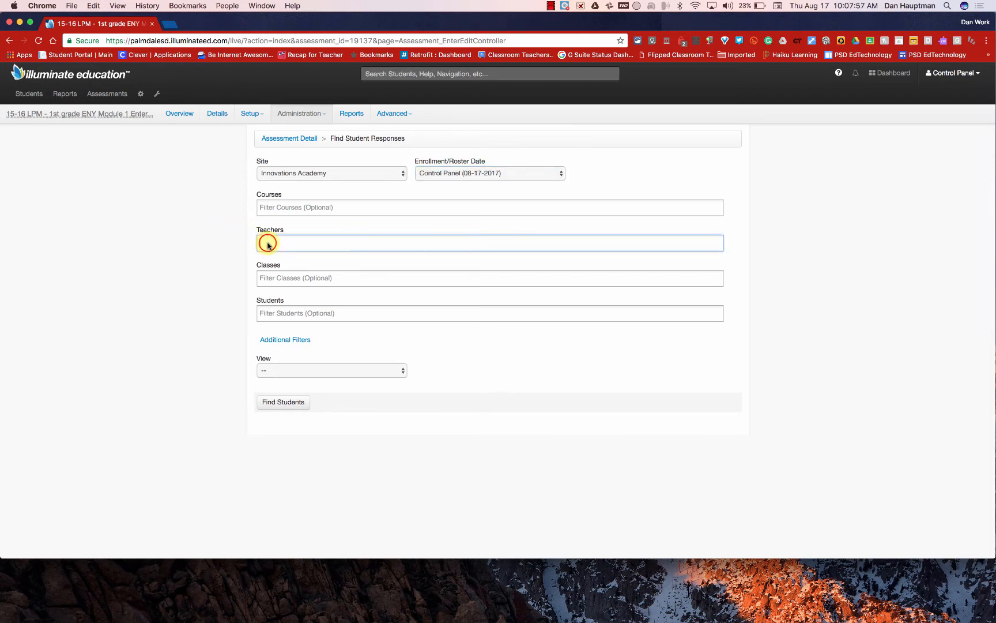
pyautogui.click(271, 257)
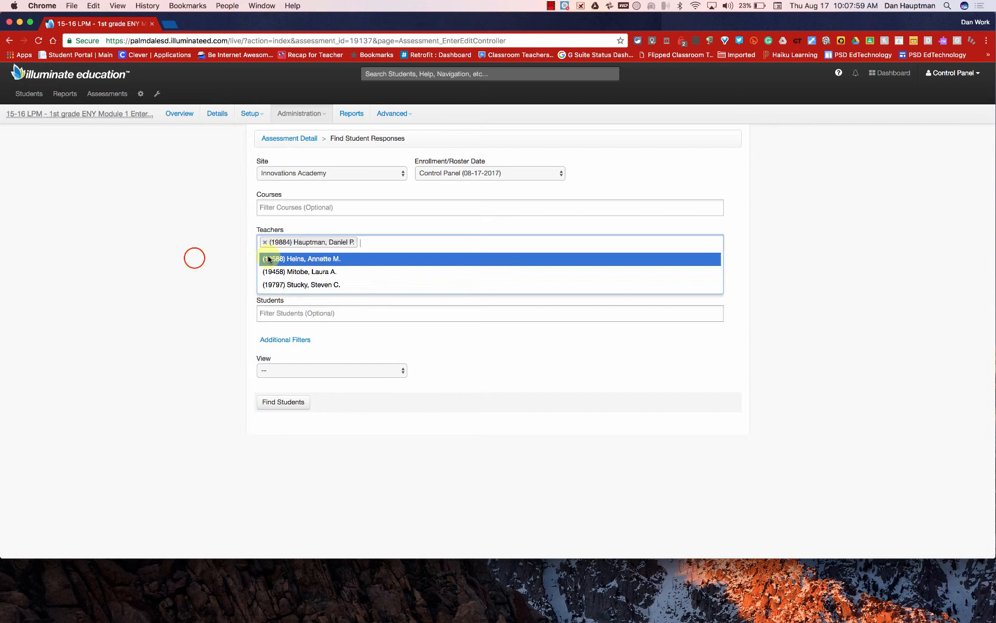
pyautogui.click(195, 259)
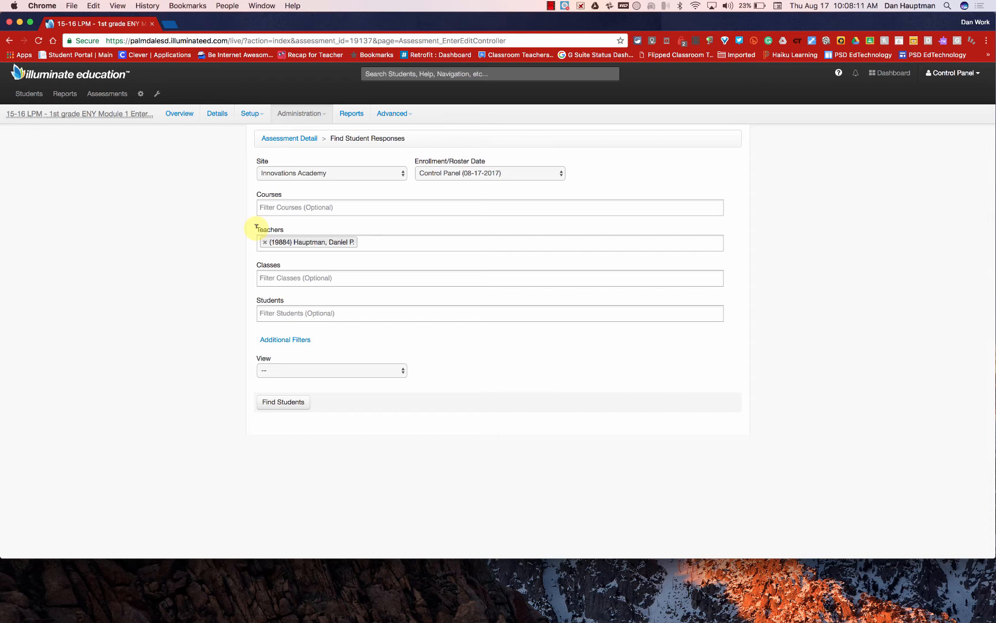
# - Look through the classes available in the class filter for the selected teacher without choosing one
pyautogui.click(269, 278)
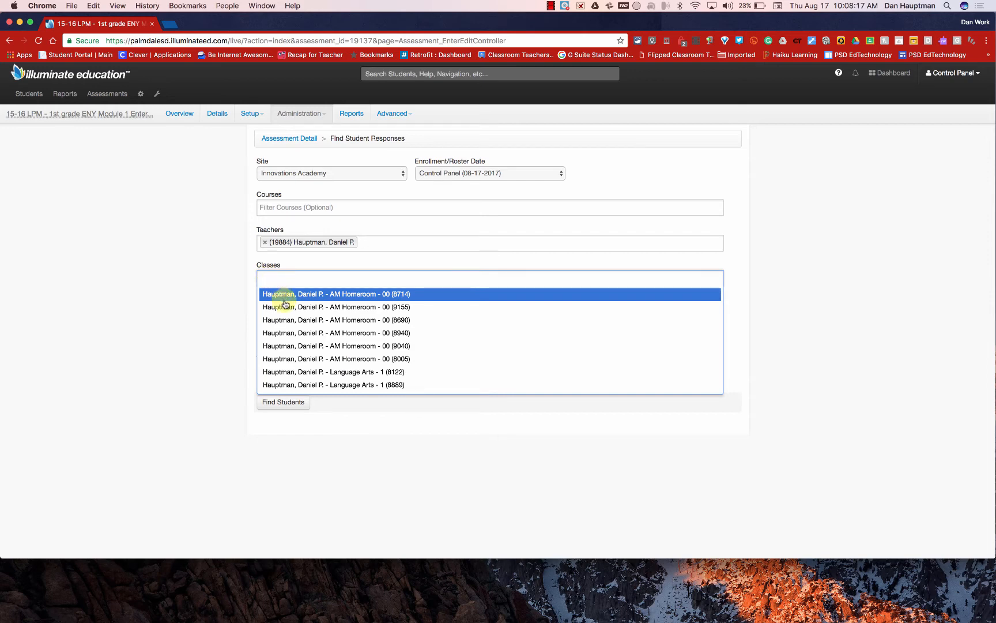
pyautogui.scroll(-5, 300, 366)
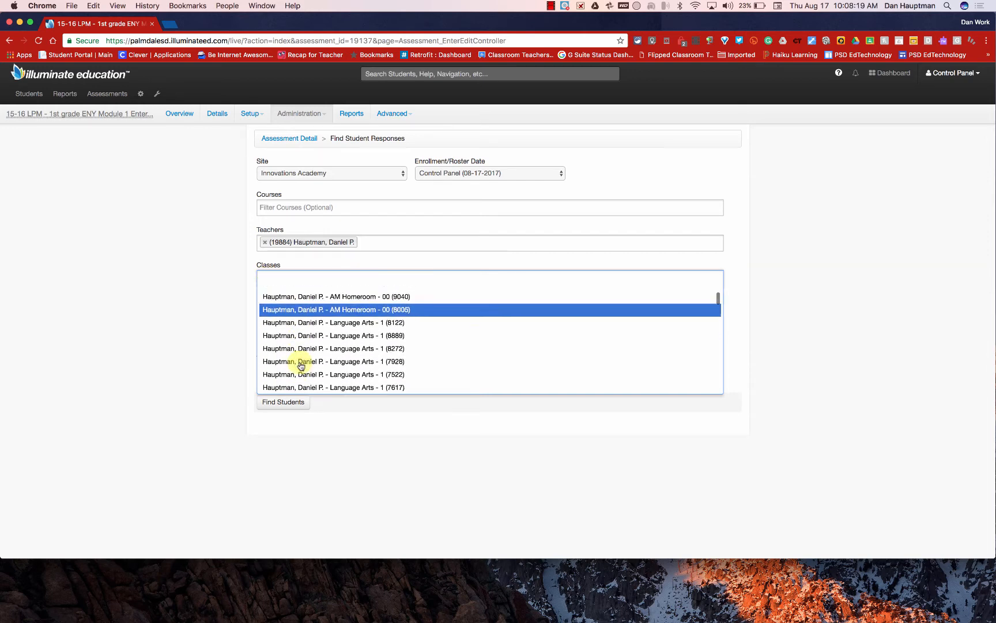
pyautogui.click(221, 303)
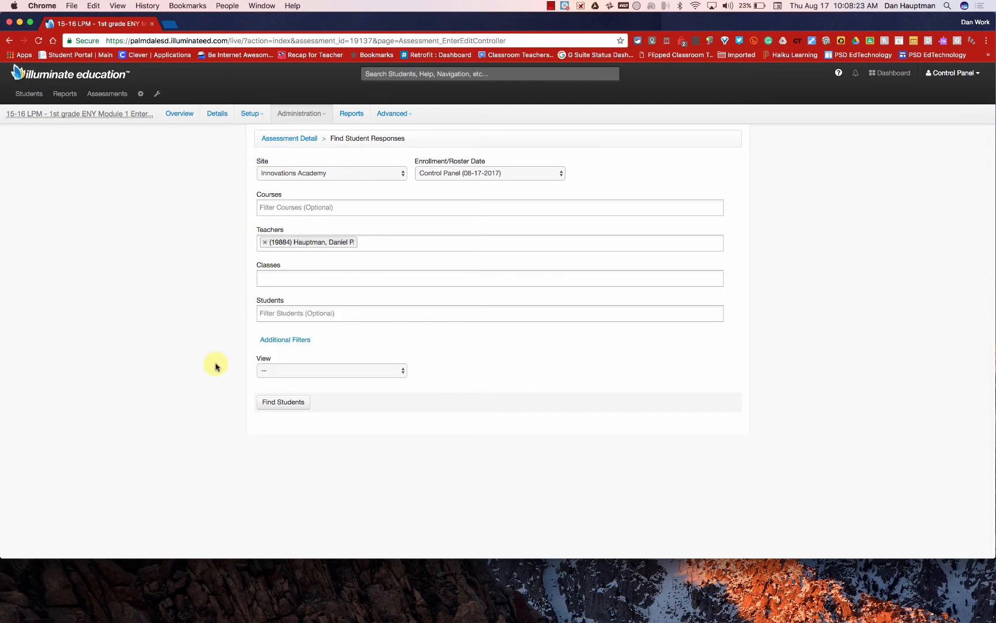
# - Review the View options for students with or without data, keep it at "--", and find the students
pyautogui.click(269, 371)
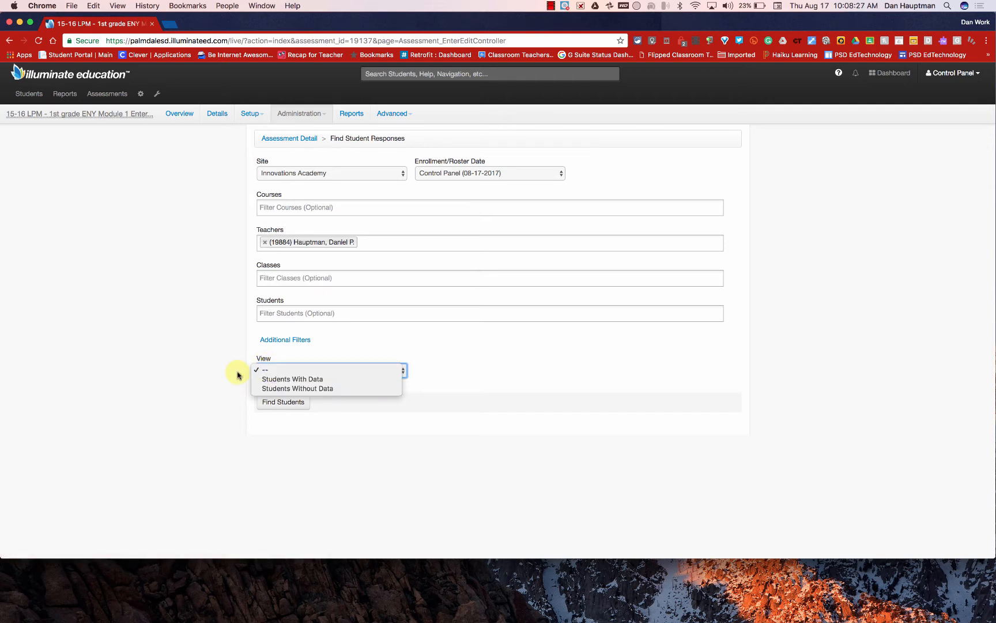
pyautogui.click(273, 370)
pyautogui.click(275, 372)
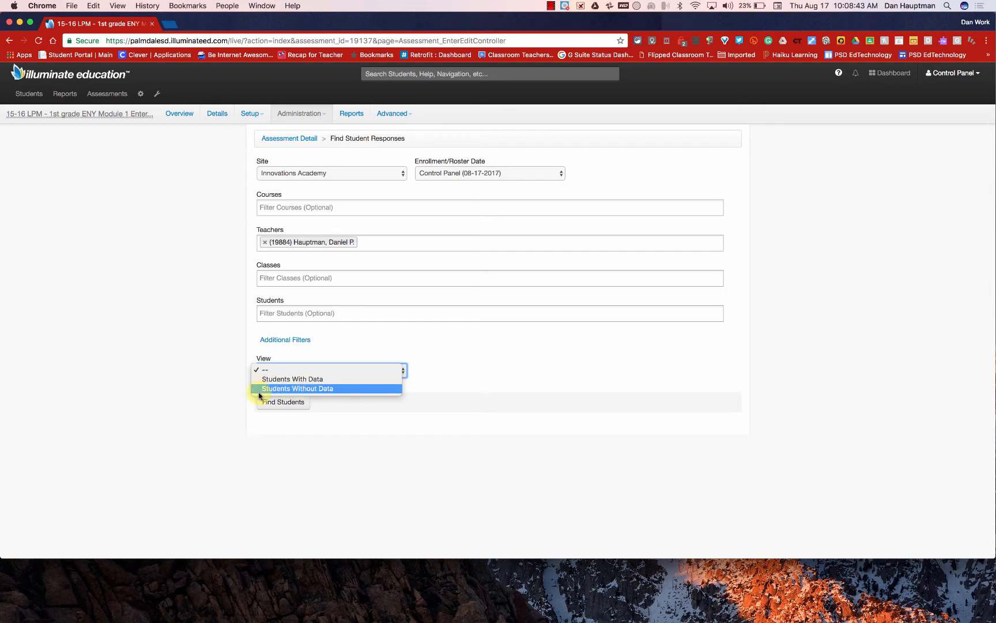
pyautogui.click(253, 372)
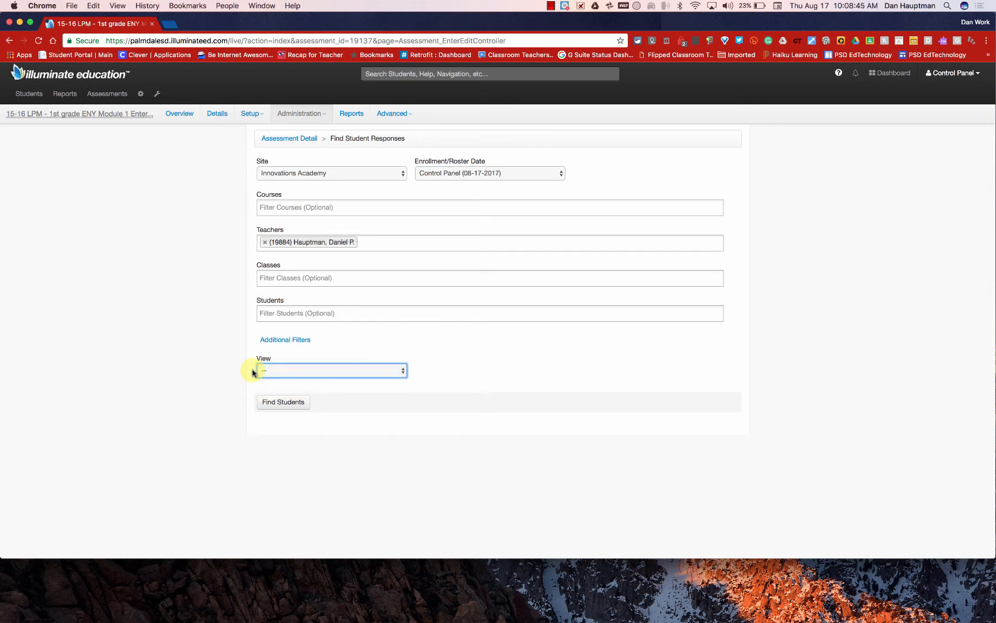
pyautogui.click(275, 403)
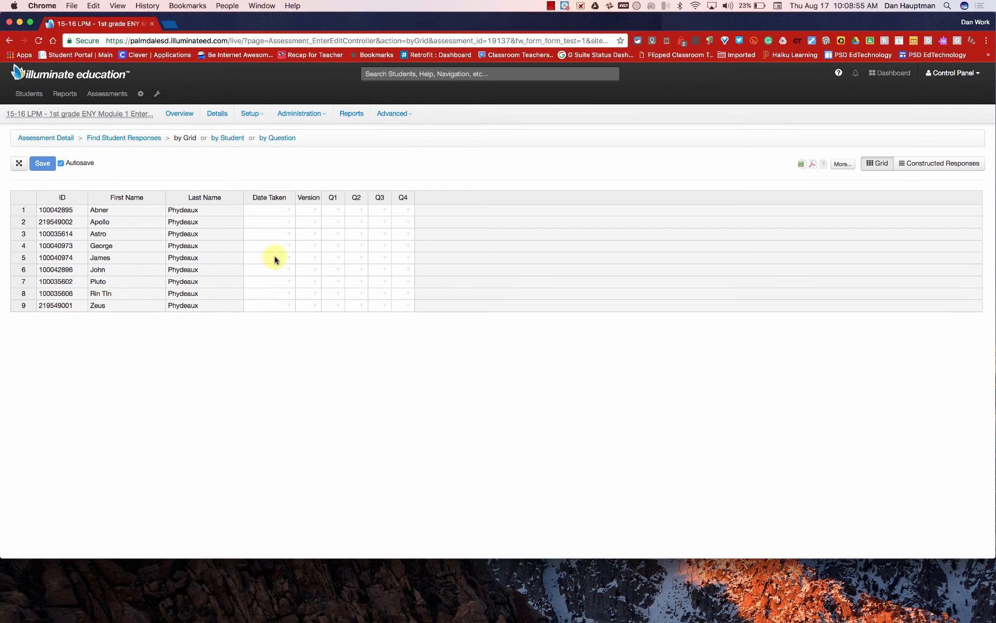
# - Set the first student's Date Taken to 2017-08-17 and Version to 1 in the response grid
pyautogui.click(290, 211)
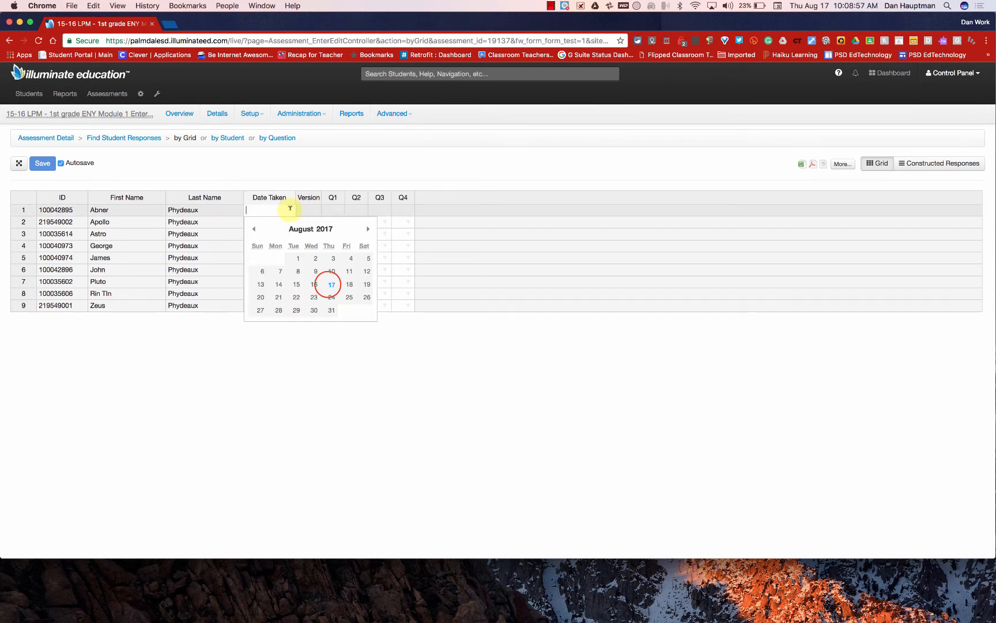
pyautogui.click(329, 283)
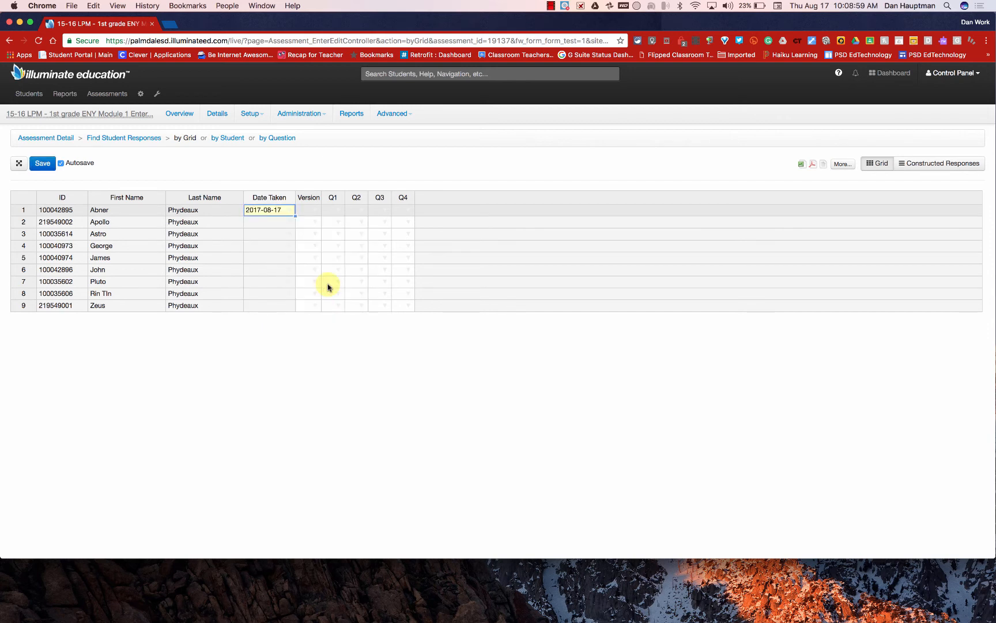
pyautogui.click(313, 210)
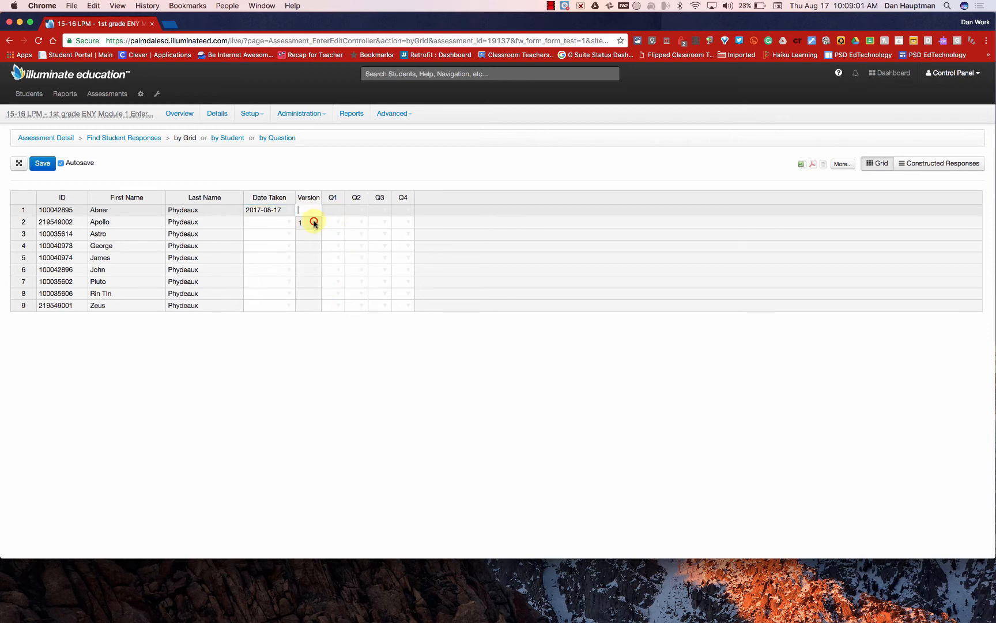
pyautogui.click(314, 223)
# - Enter the first student's scores as 1 for Q1, 2 for Q2, 3 for Q3 and 1 for Q4
pyautogui.click(338, 210)
pyautogui.click(329, 248)
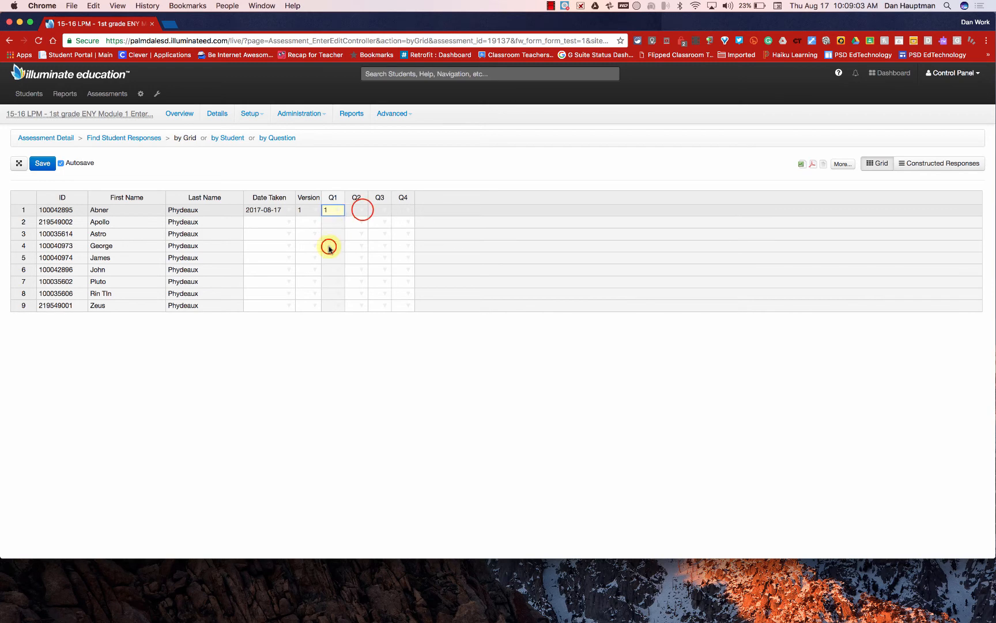
pyautogui.click(362, 209)
pyautogui.click(359, 261)
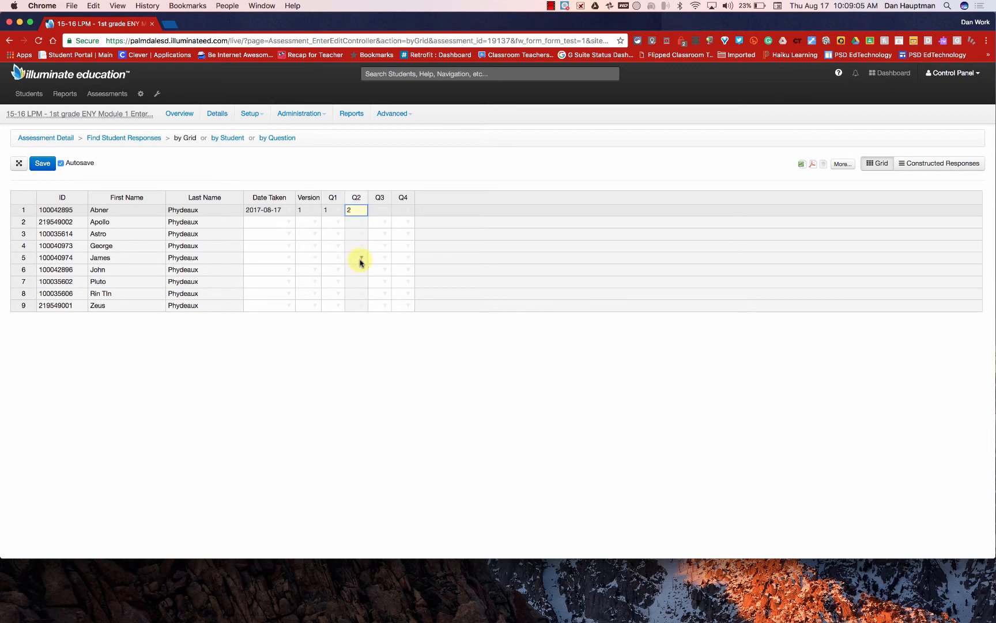
pyautogui.scroll(10, 385, 212)
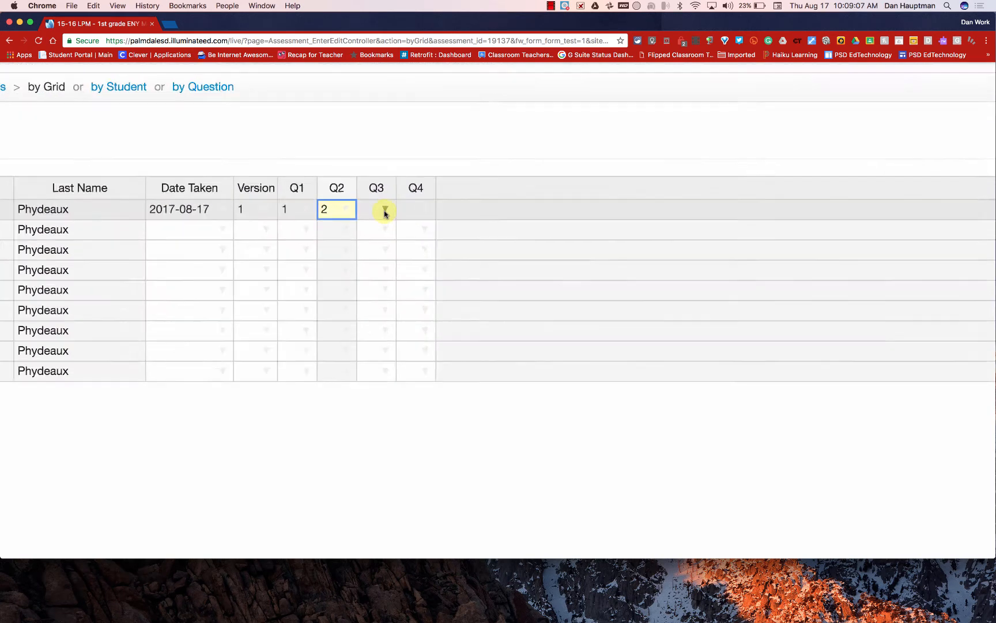
pyautogui.click(384, 207)
pyautogui.click(384, 207)
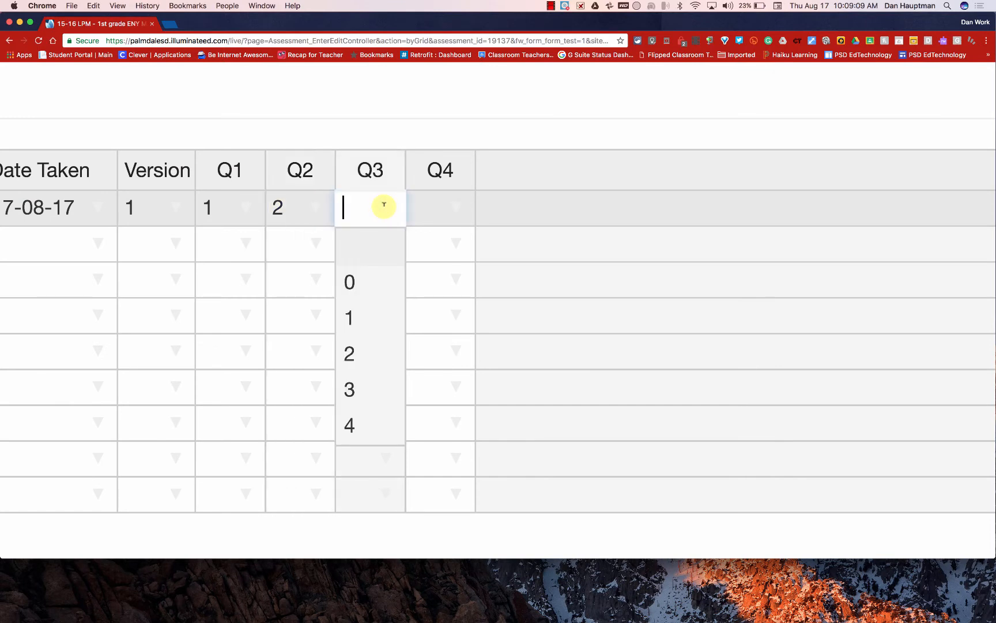
pyautogui.click(358, 383)
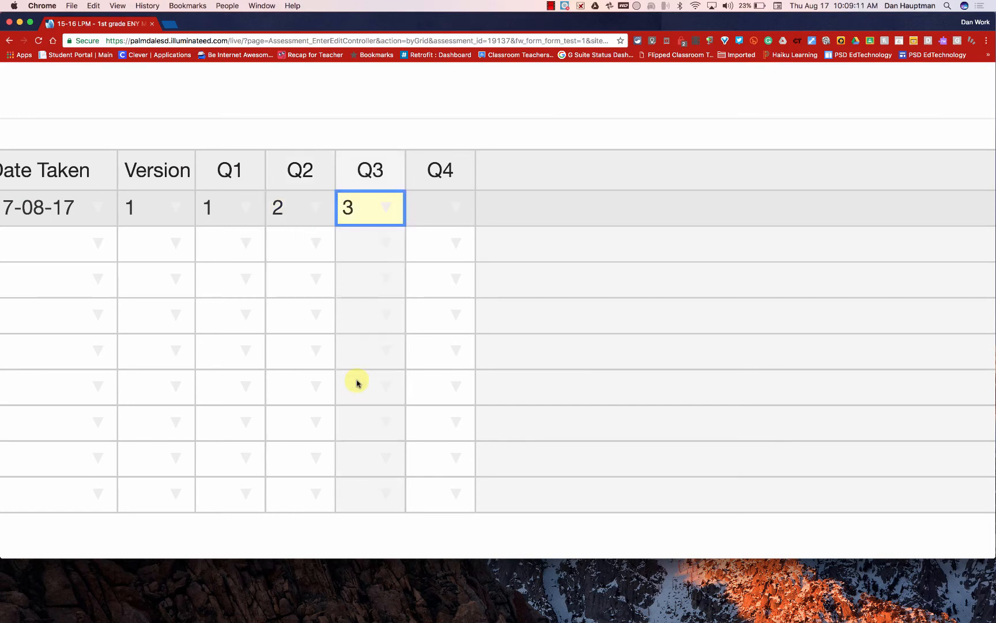
pyautogui.click(453, 208)
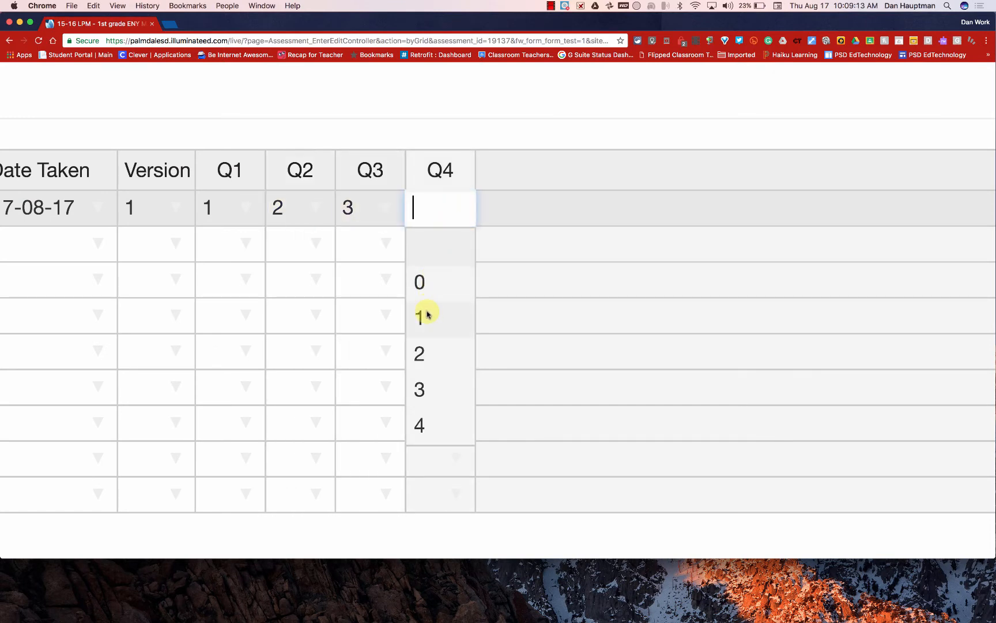
pyautogui.click(430, 310)
pyautogui.scroll(-10, 429, 311)
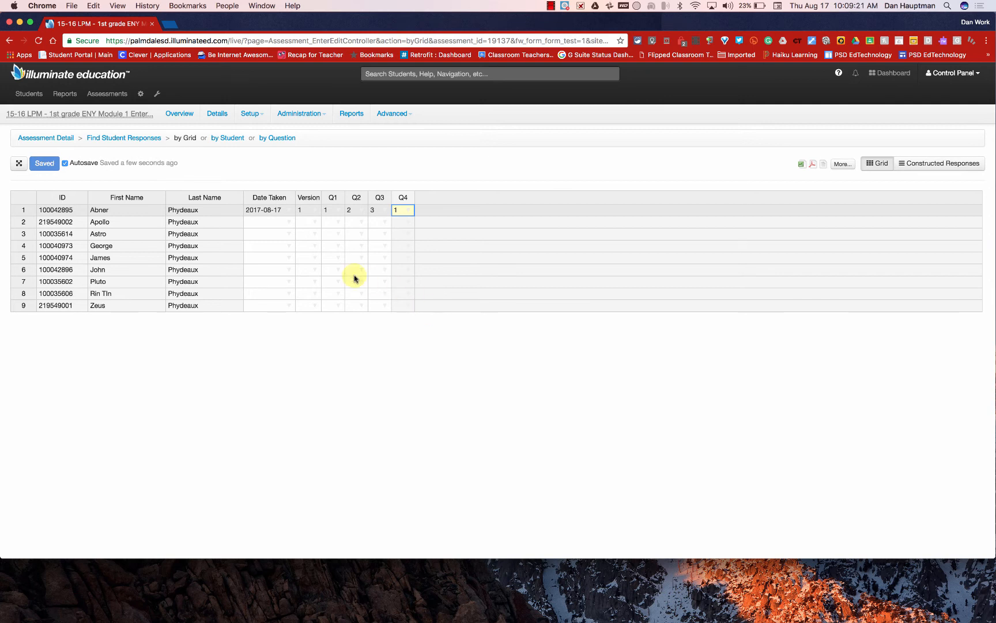
# - Fill the first student's Date Taken, 2017-08-17, down the grid to the students in rows 2 to 4
pyautogui.press('Left')
pyautogui.press('Left')
pyautogui.press('Left')
pyautogui.press('Left')
pyautogui.press('Left')
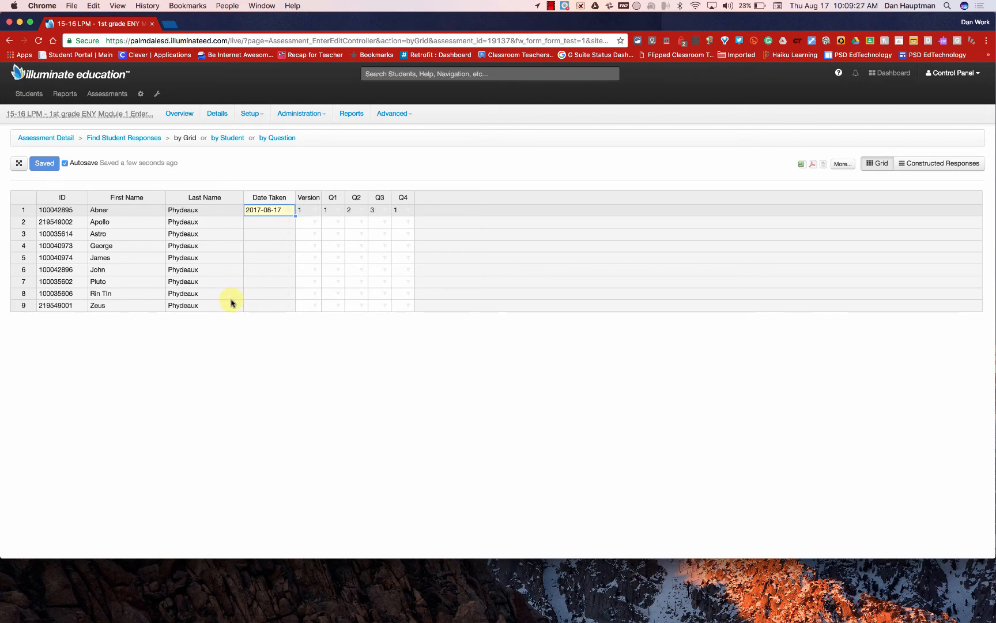
pyautogui.scroll(5, 231, 302)
pyautogui.scroll(2, 443, 95)
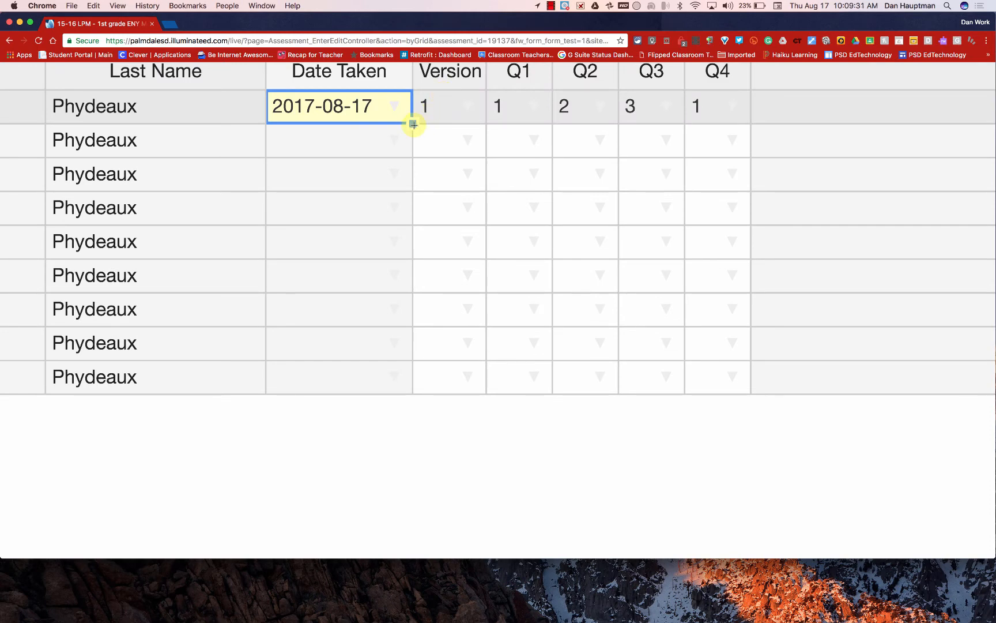
pyautogui.scroll(-5, 411, 135)
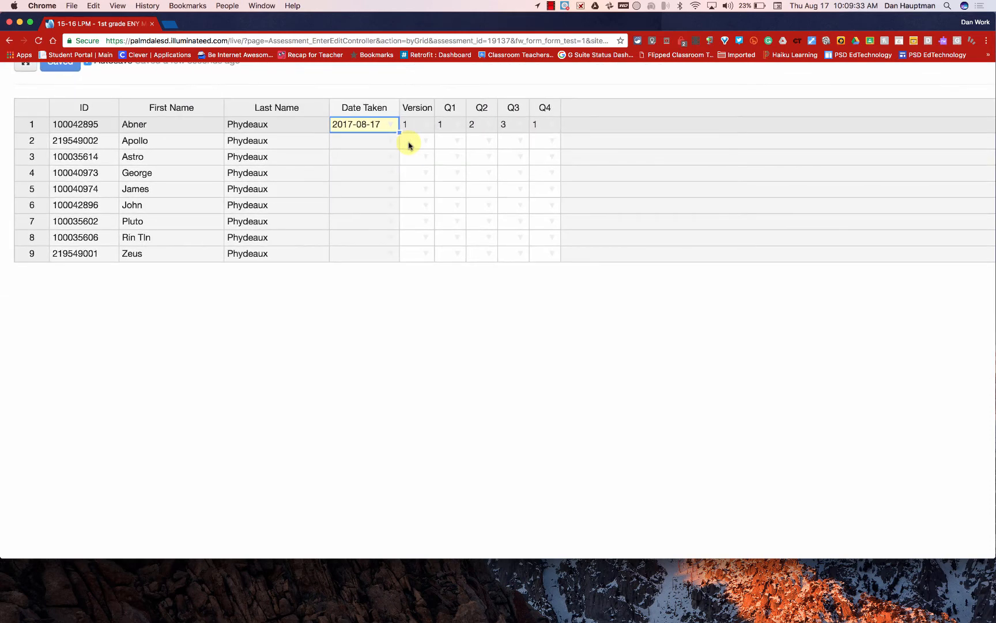
pyautogui.rightClick(408, 143)
pyautogui.click(371, 128)
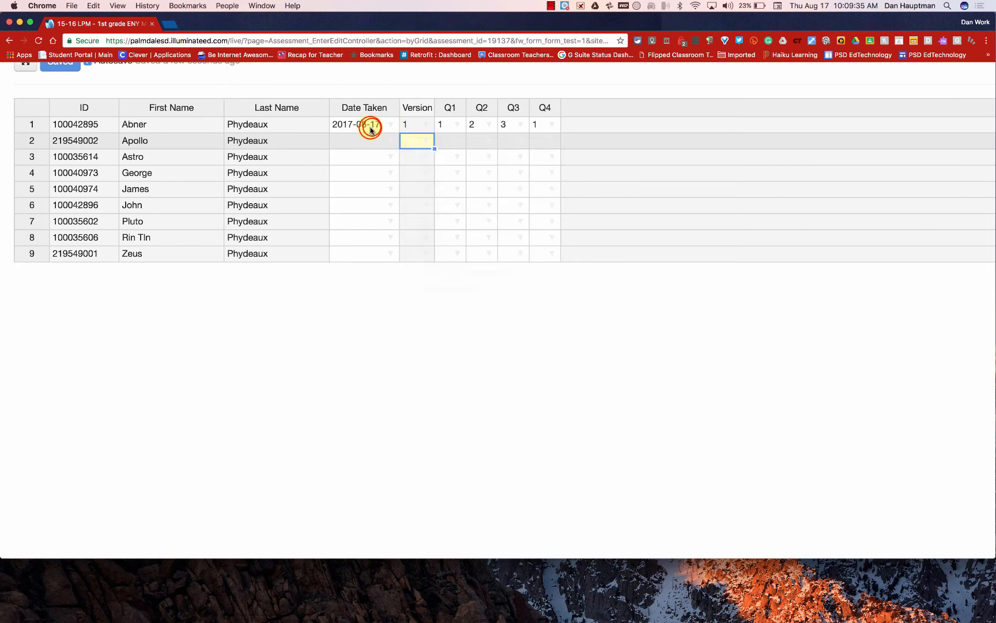
pyautogui.click(371, 127)
pyautogui.moveTo(399, 133); pyautogui.dragTo(397, 174)
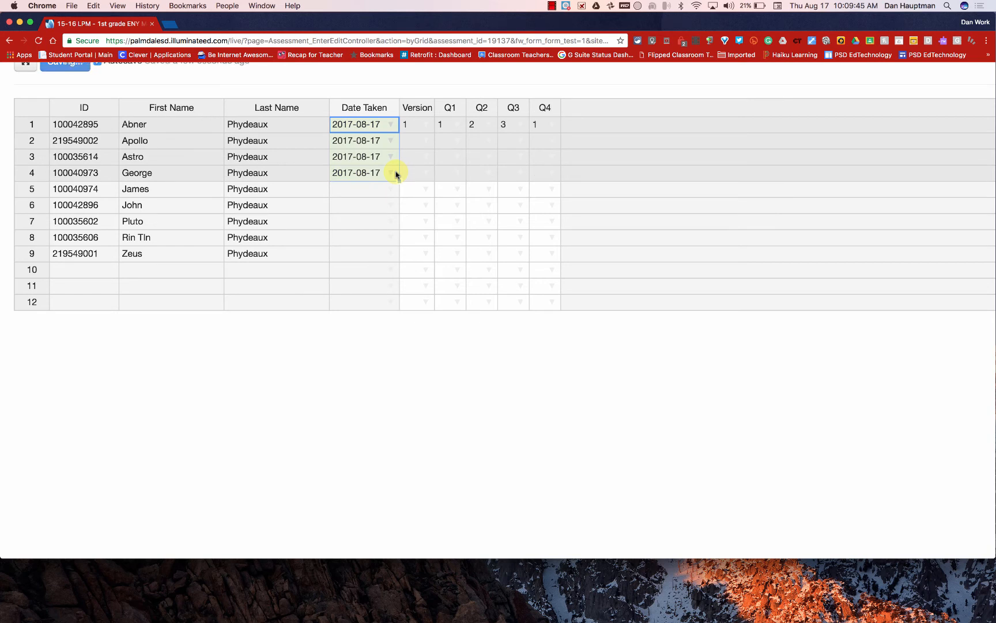
# - Fill the first student's Version value of 1 down to the students in rows 2 to 4
pyautogui.press('Right')
pyautogui.click(435, 134)
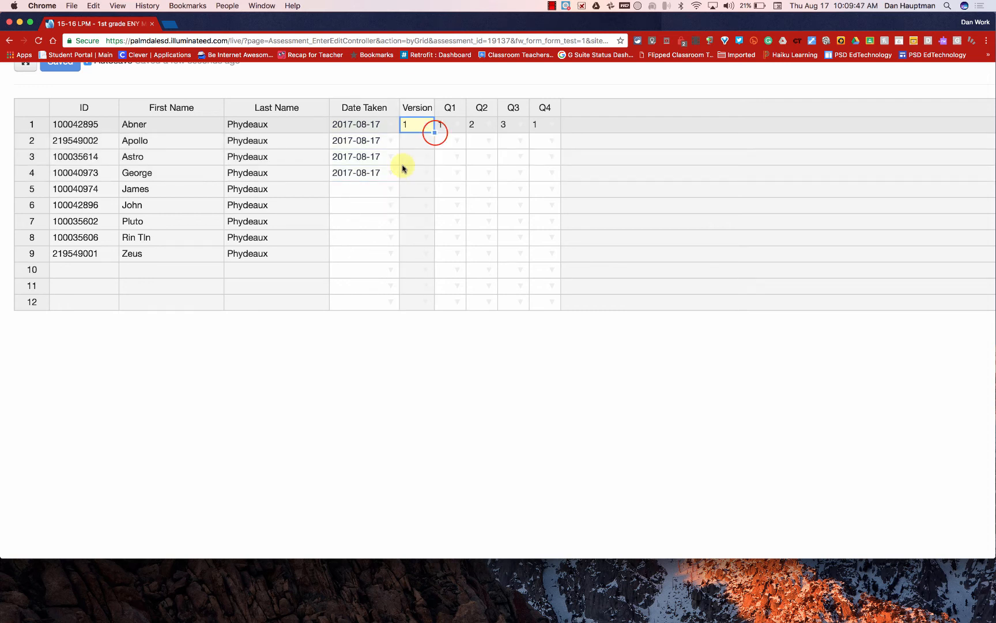
pyautogui.moveTo(435, 134); pyautogui.dragTo(431, 176)
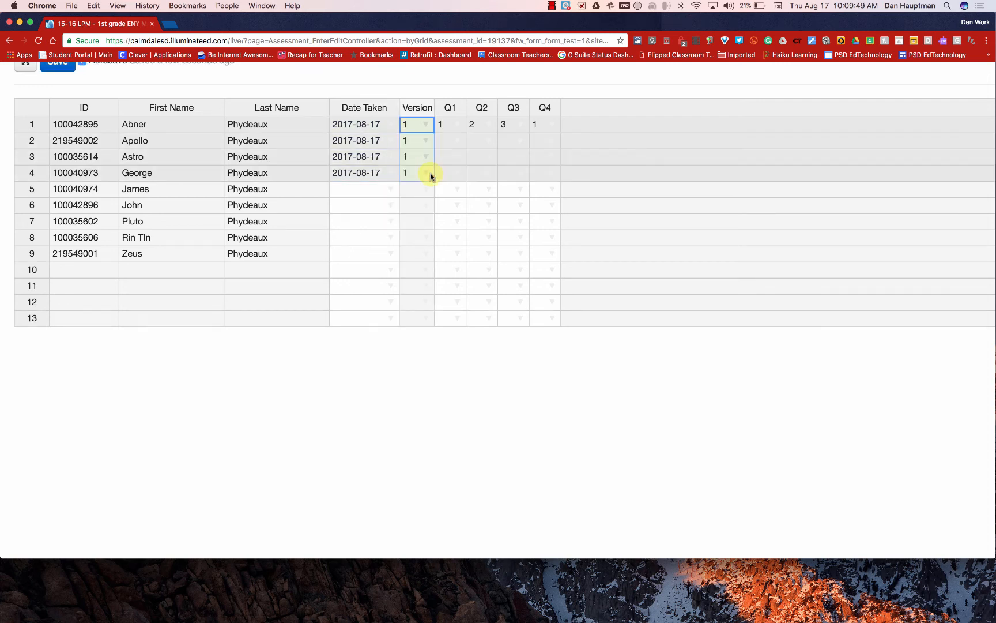
# - Fill the Q1 score of 1 down to rows 2 to 4, and change the row 2 student's Q1 to 2
pyautogui.press('Right')
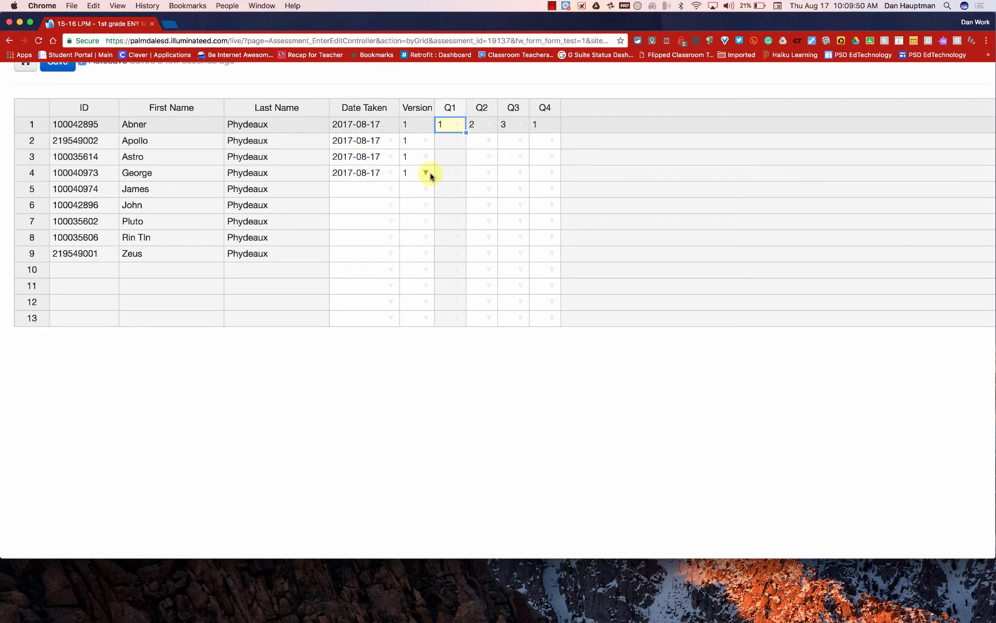
pyautogui.click(465, 132)
pyautogui.moveTo(466, 133); pyautogui.dragTo(464, 172)
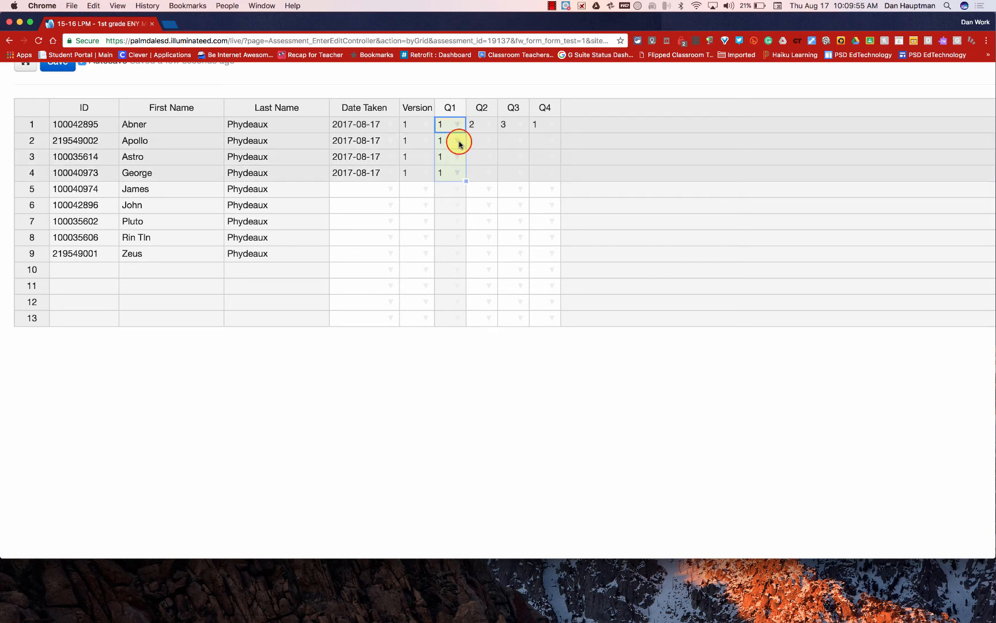
pyautogui.click(460, 143)
pyautogui.click(445, 210)
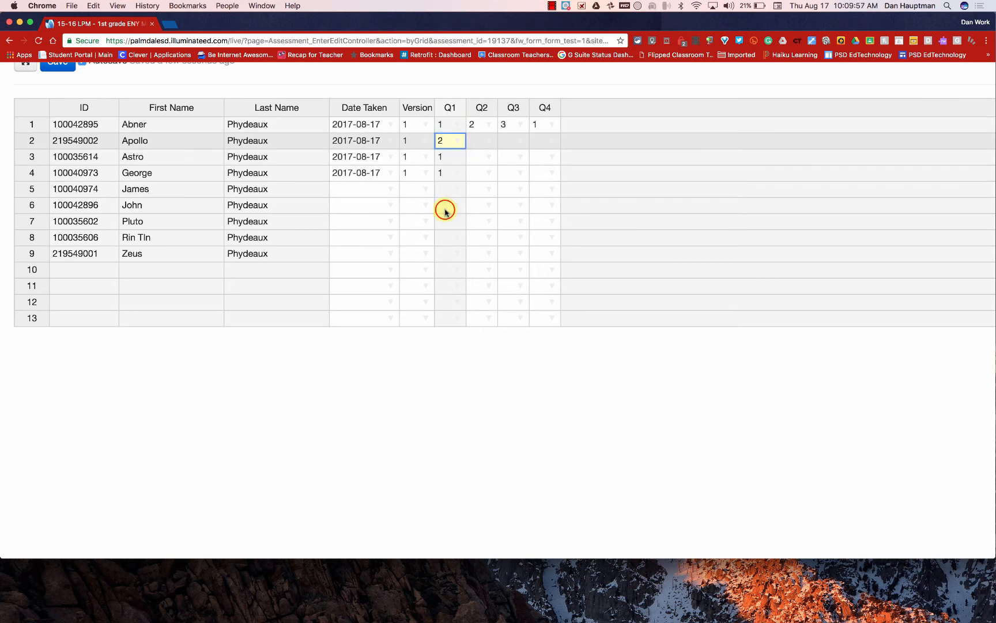
# - Fill the first student's Q2 score of 2 and Q3 score of 3 down to rows 2 to 4, changing row 3's Q3 to 1
pyautogui.click(486, 128)
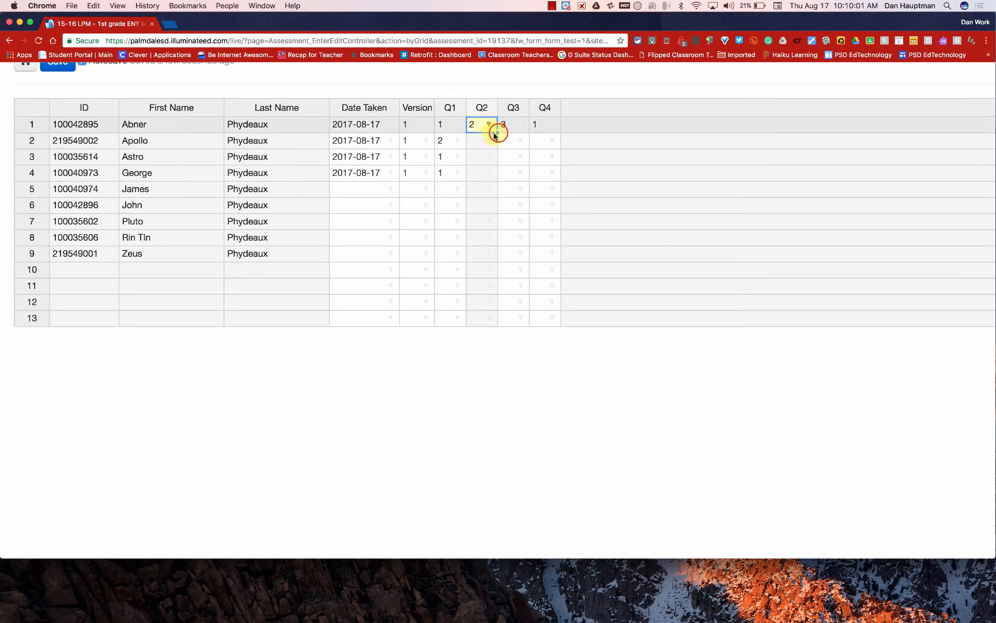
pyautogui.moveTo(497, 133); pyautogui.dragTo(494, 172)
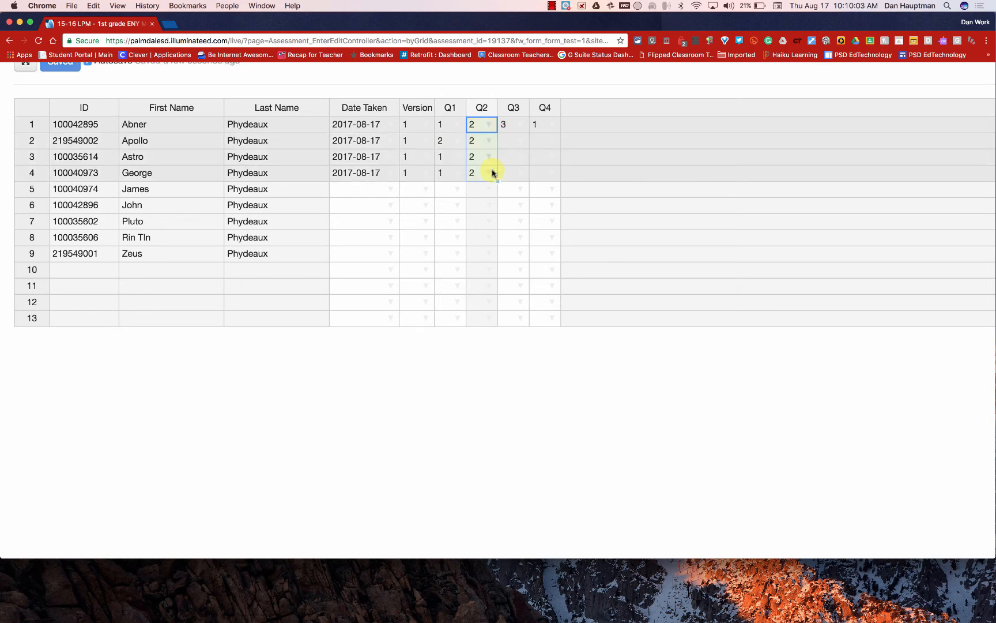
pyautogui.click(516, 124)
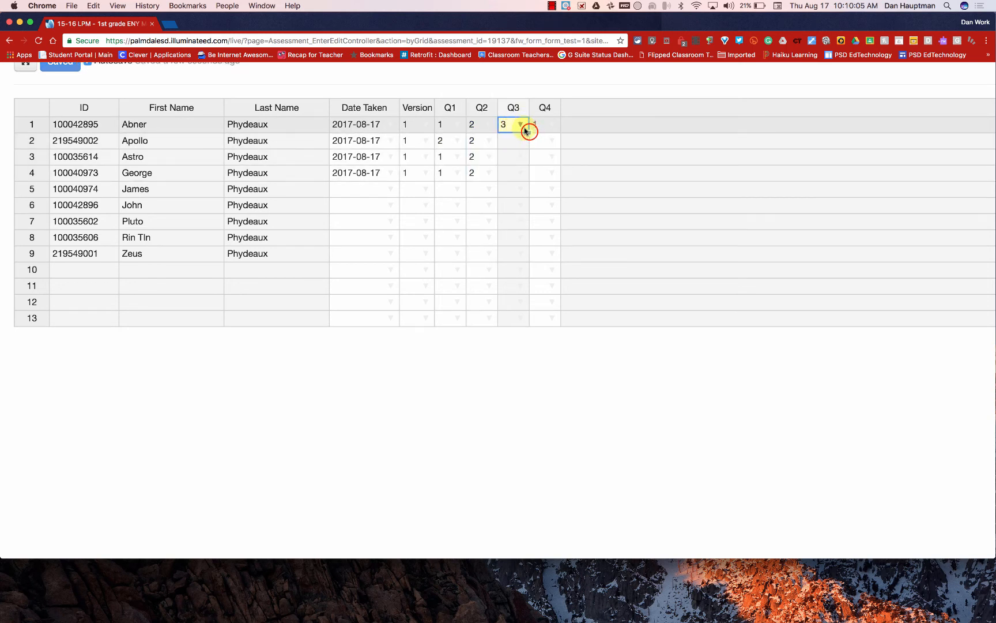
pyautogui.moveTo(529, 132); pyautogui.dragTo(529, 174)
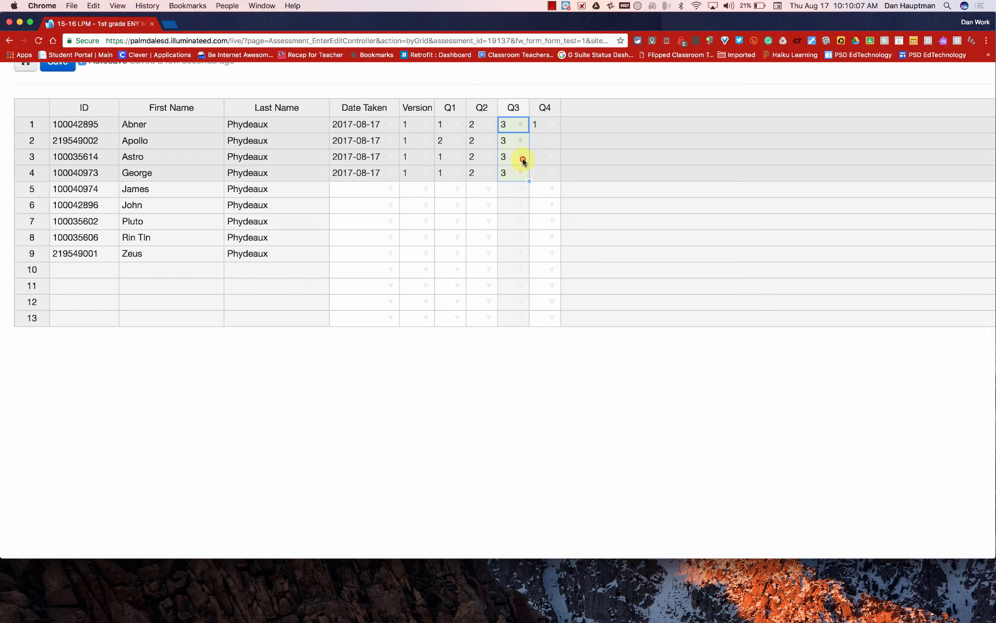
pyautogui.click(522, 157)
pyautogui.click(512, 207)
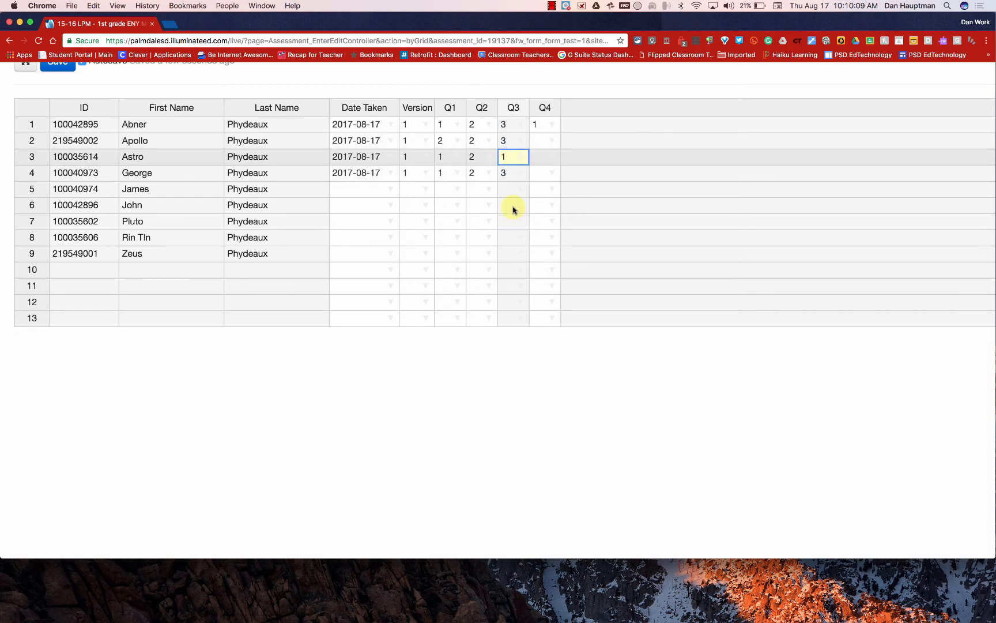
pyautogui.click(521, 128)
# - Fill the Q4 score of 1 down to rows 2 to 4, and change the row 3 student's Q4 to 2
pyautogui.click(541, 126)
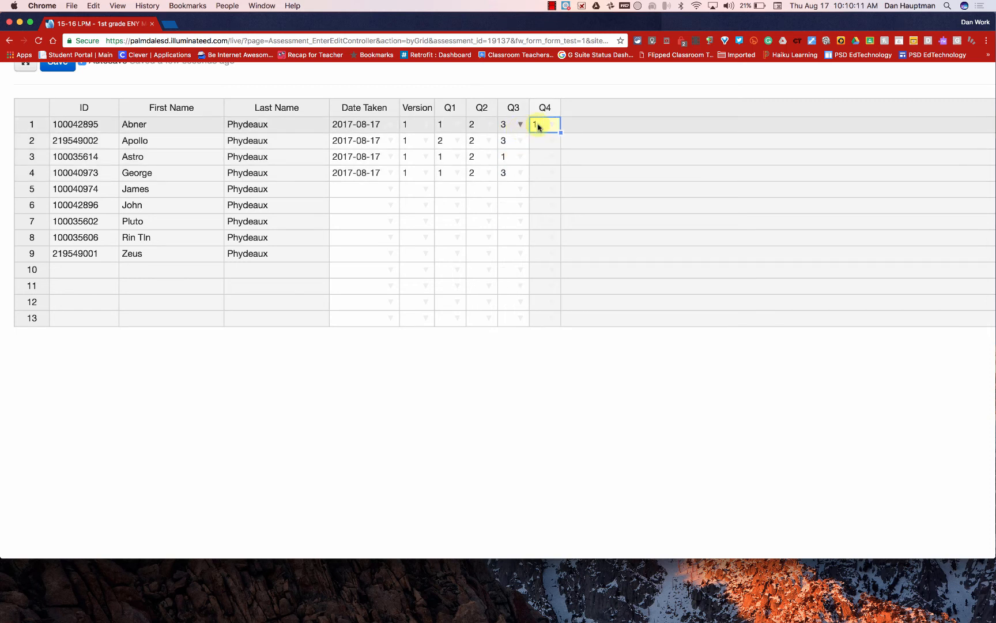
pyautogui.moveTo(560, 131); pyautogui.dragTo(552, 160)
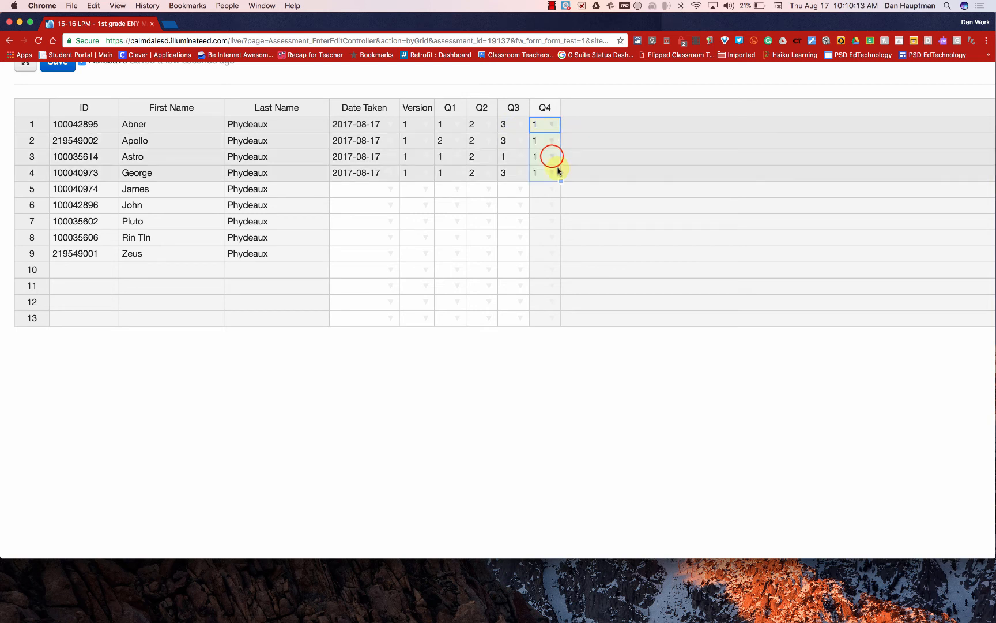
pyautogui.click(552, 155)
pyautogui.click(541, 222)
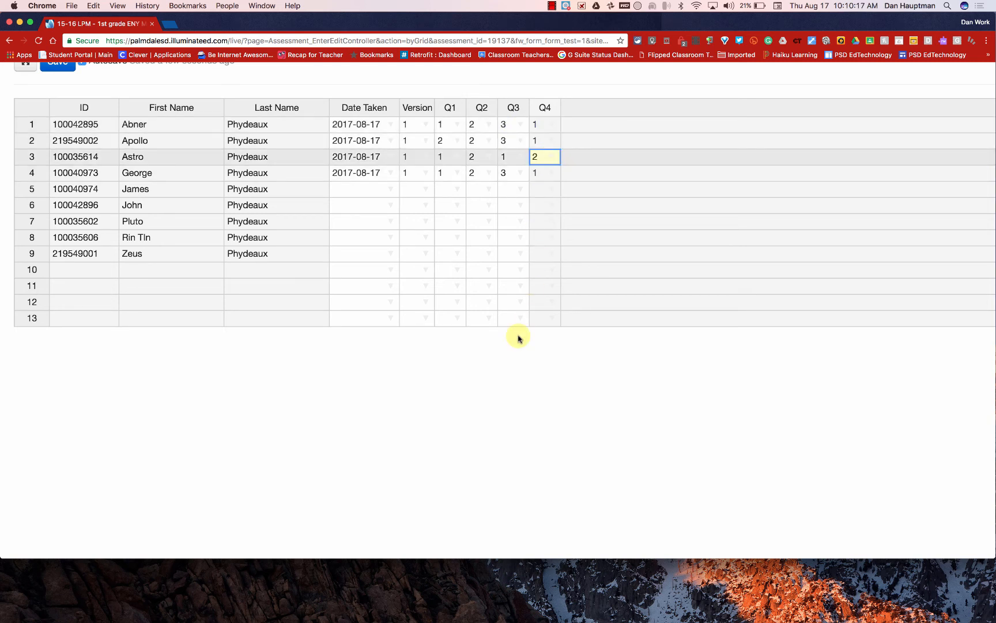
# - Switch to entering responses by student and advance from the first student to the fifth student in the class
pyautogui.scroll(2, 504, 384)
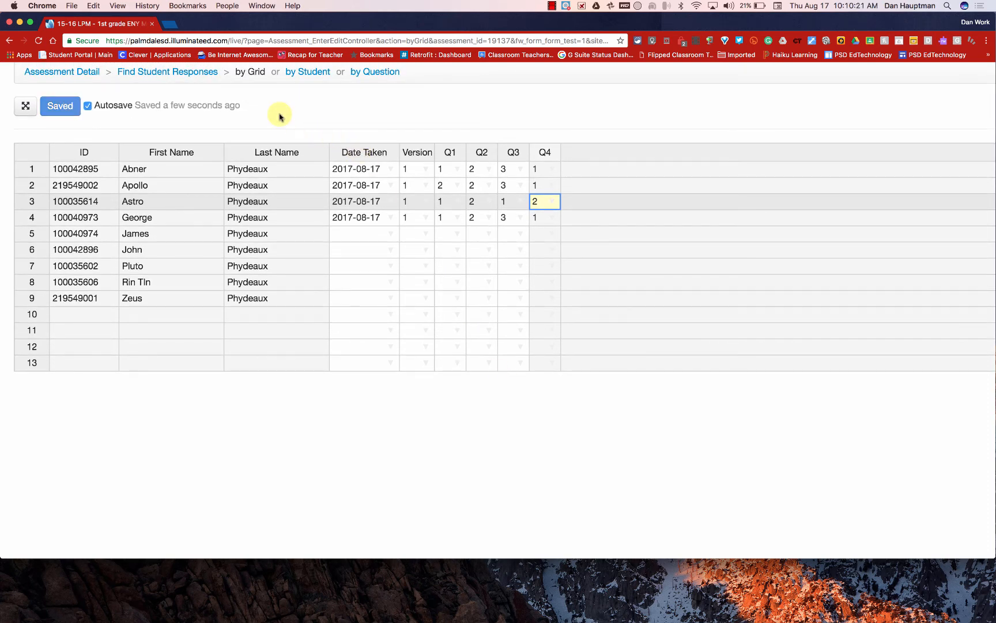
pyautogui.scroll(1, 300, 117)
pyautogui.click(301, 95)
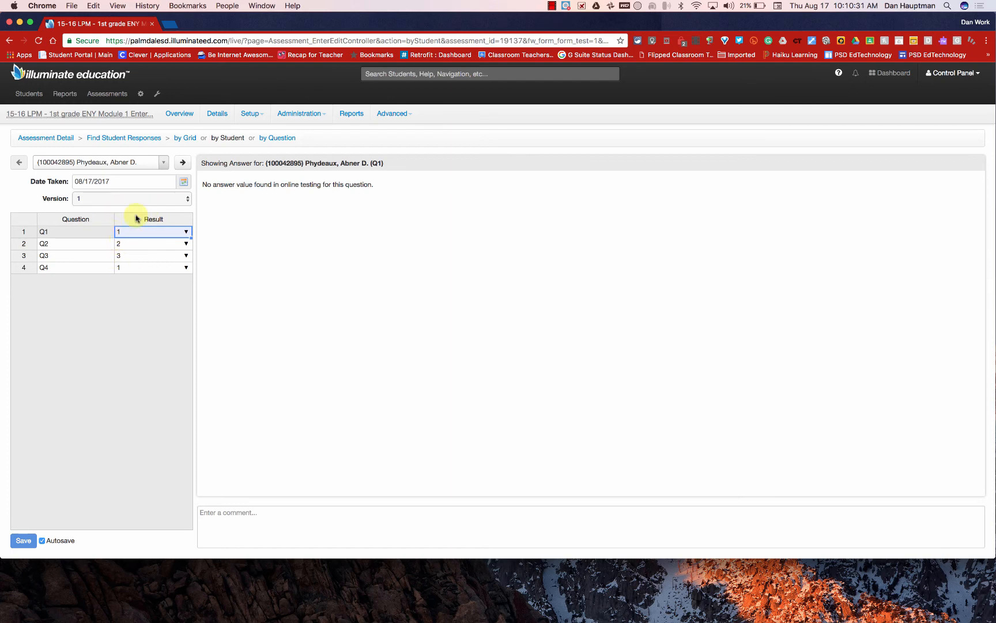
pyautogui.scroll(3, 178, 167)
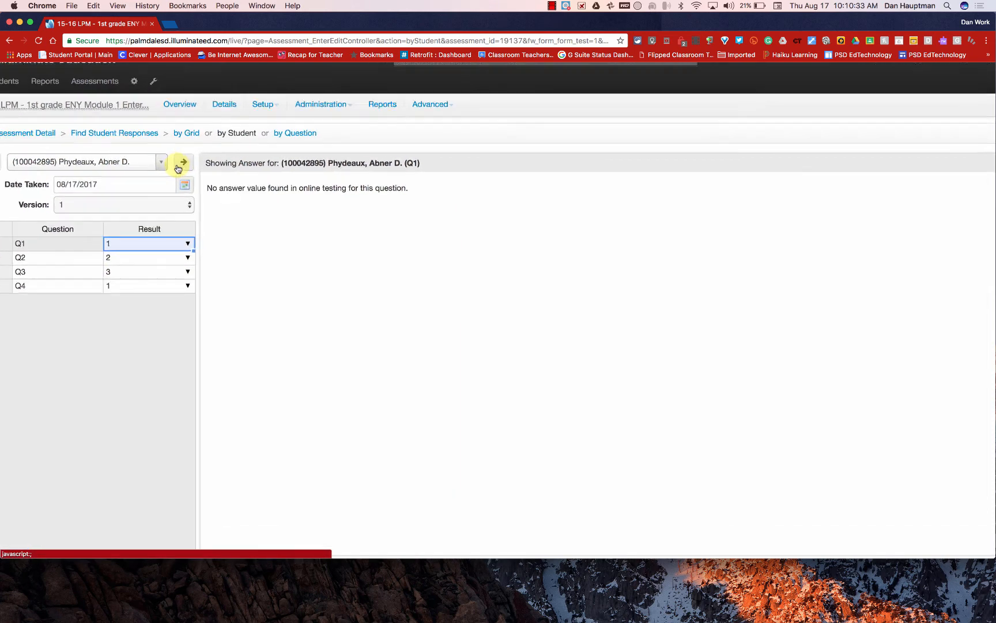
pyautogui.click(183, 161)
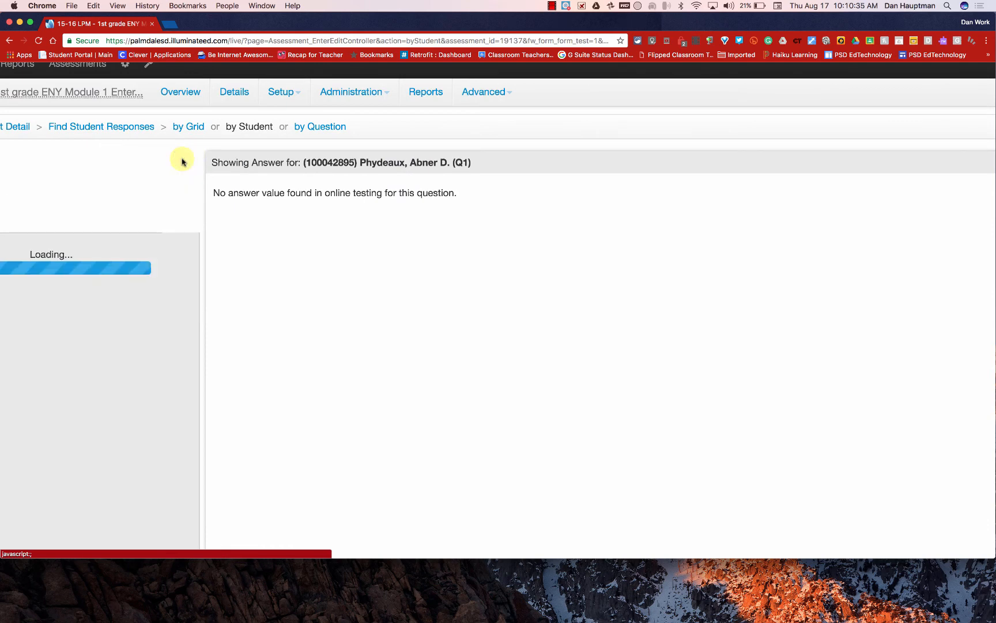
pyautogui.scroll(-3, 183, 161)
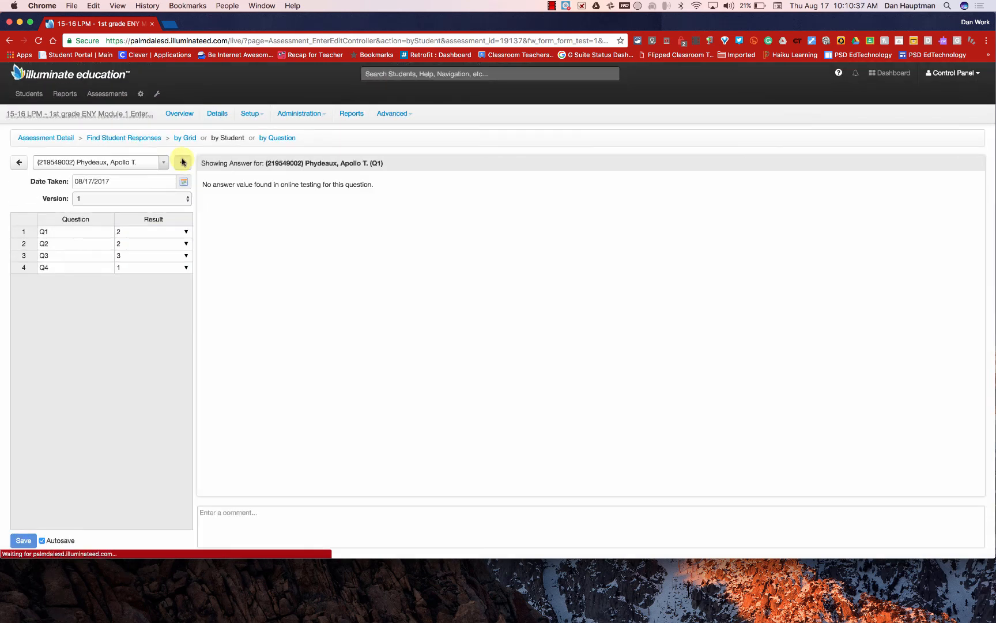
pyautogui.click(183, 162)
pyautogui.click(183, 161)
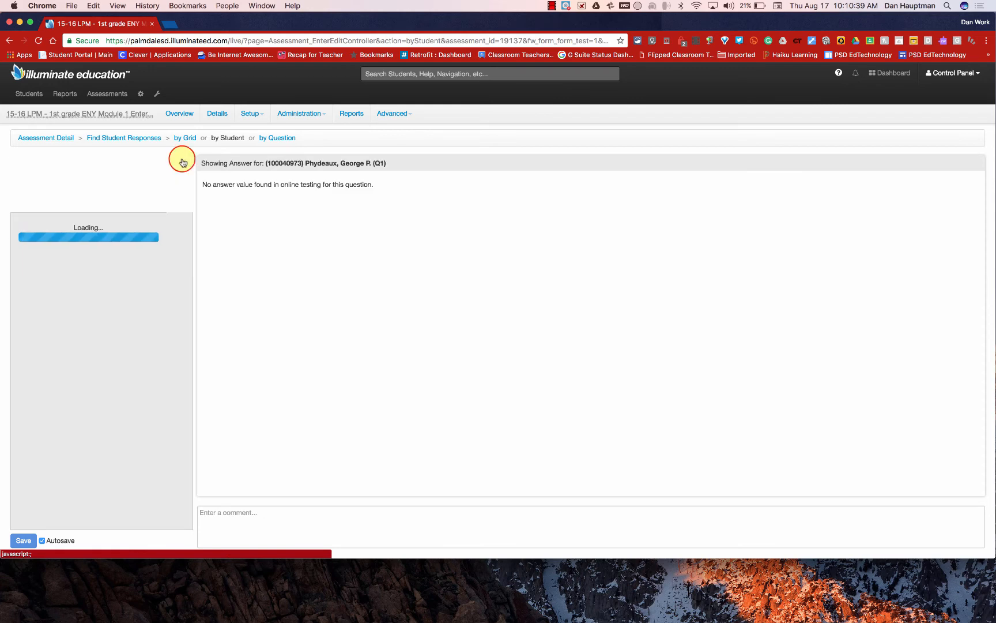
pyautogui.click(182, 160)
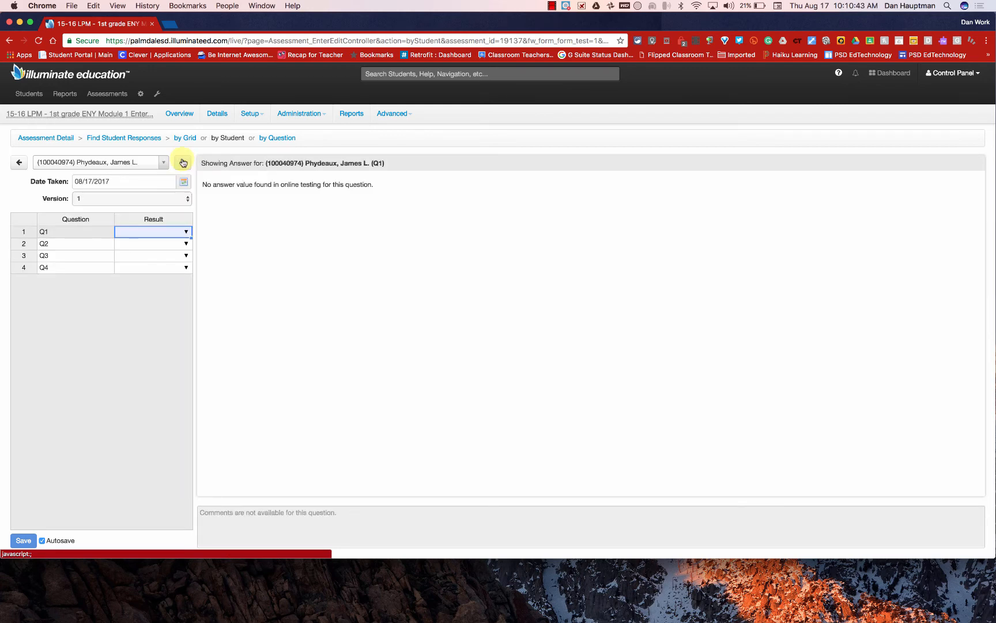
# - Set the fifth student's Q1 result to 1 and fill that score down through Q2, Q3 and Q4
pyautogui.click(185, 229)
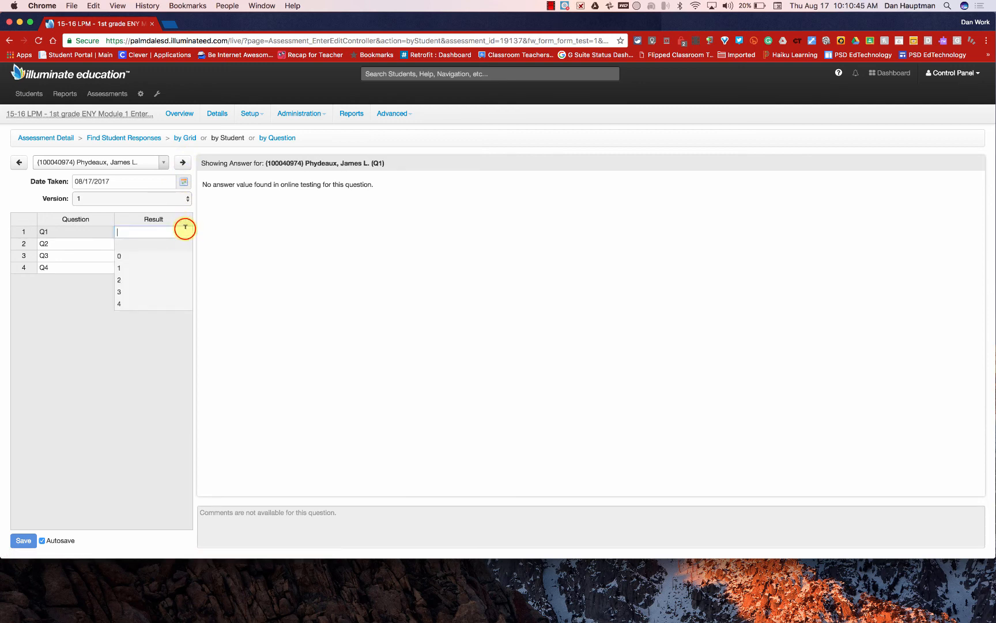
pyautogui.click(176, 266)
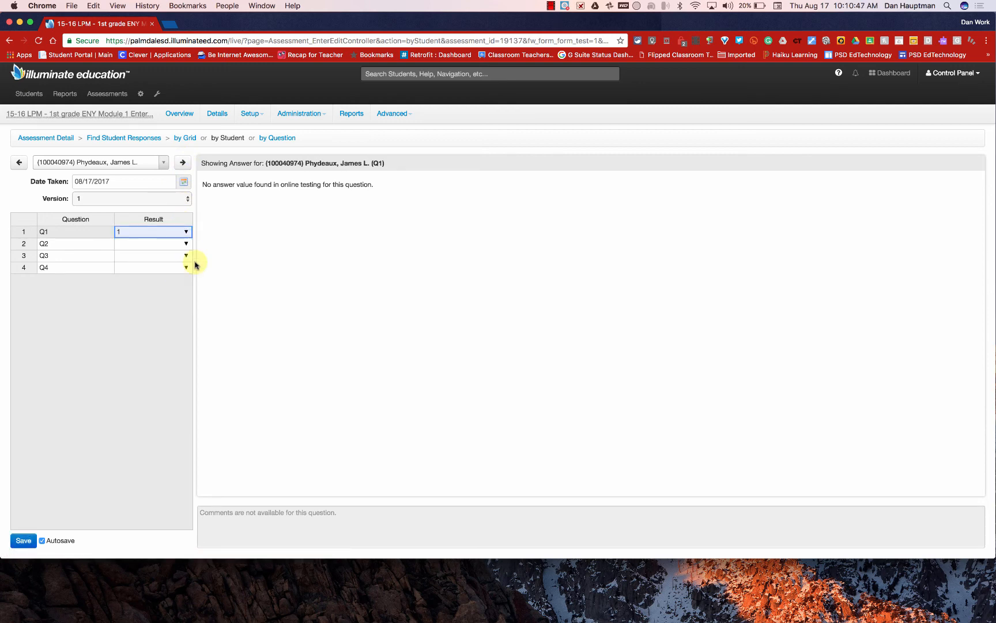
pyautogui.scroll(3, 194, 264)
pyautogui.press('Down')
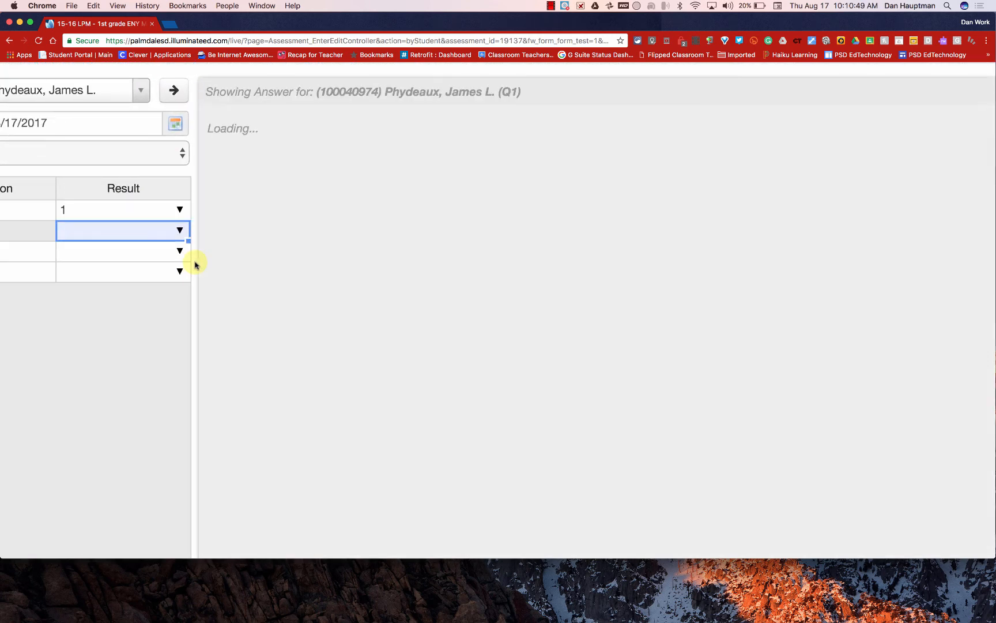
pyautogui.press('Up')
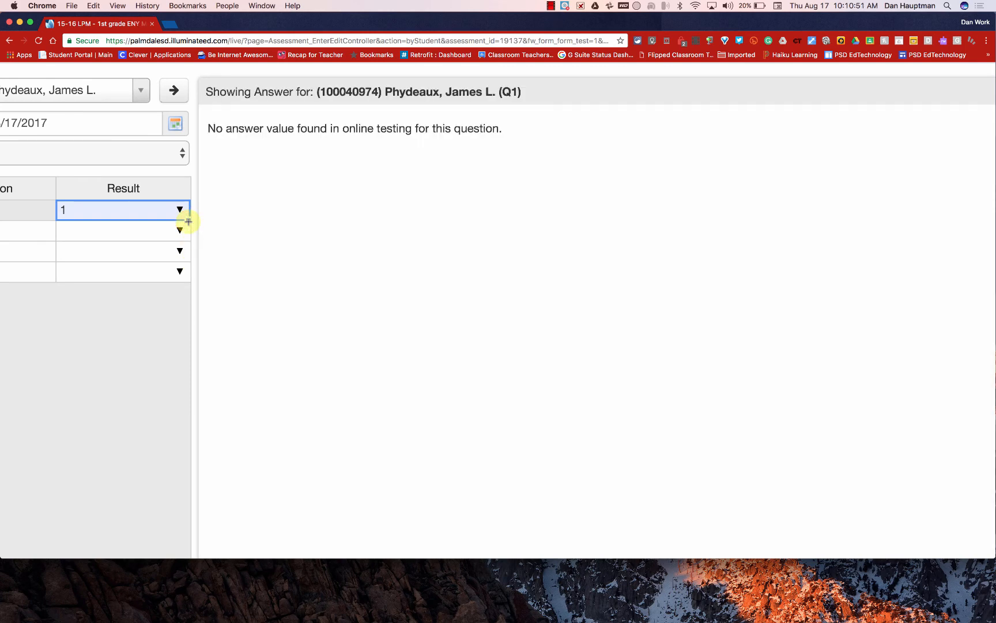
pyautogui.moveTo(188, 237); pyautogui.dragTo(188, 270)
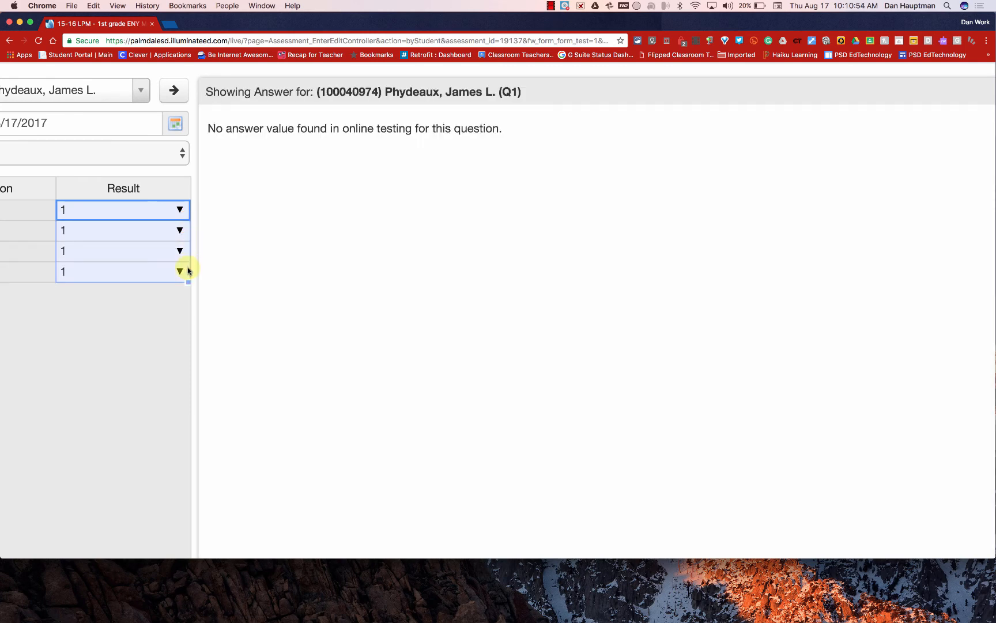
# - Advance to the sixth student and set the results to 2 for Q1, 2 for Q2, 4 for Q3 and 3 for Q4
pyautogui.click(173, 90)
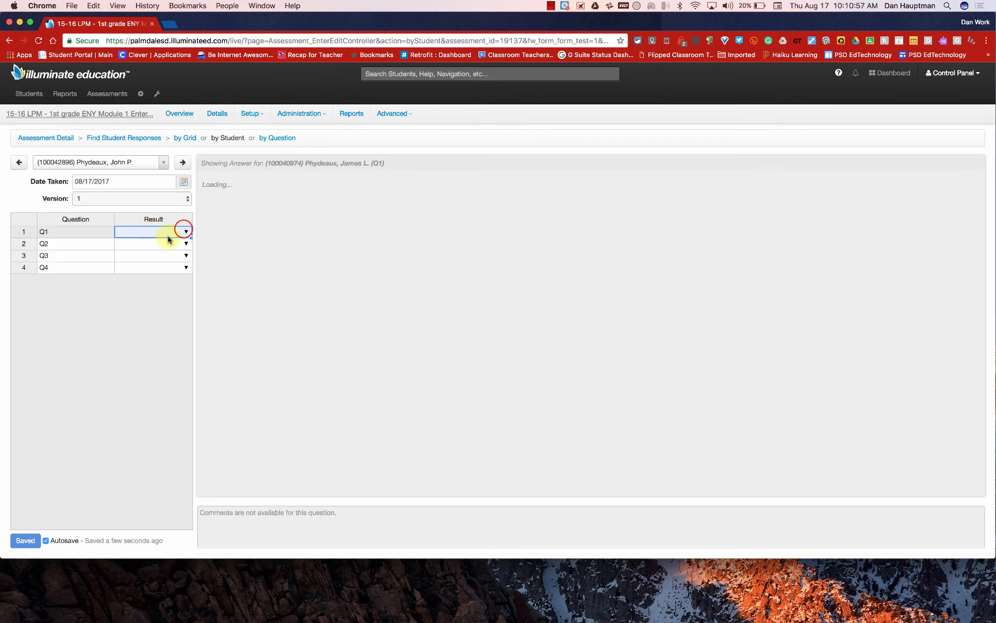
pyautogui.click(183, 229)
pyautogui.click(148, 279)
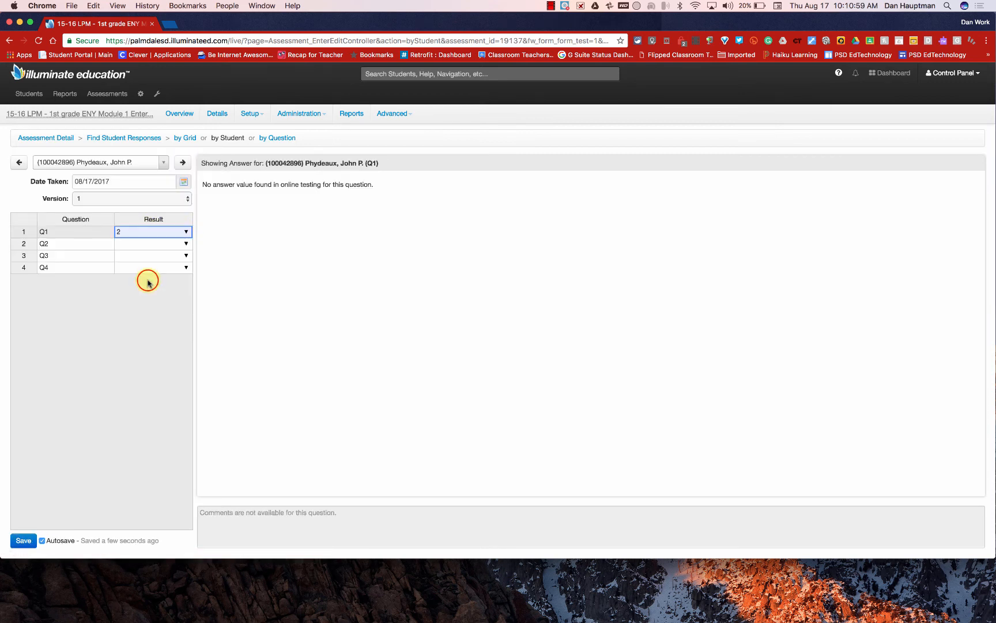
pyautogui.click(184, 243)
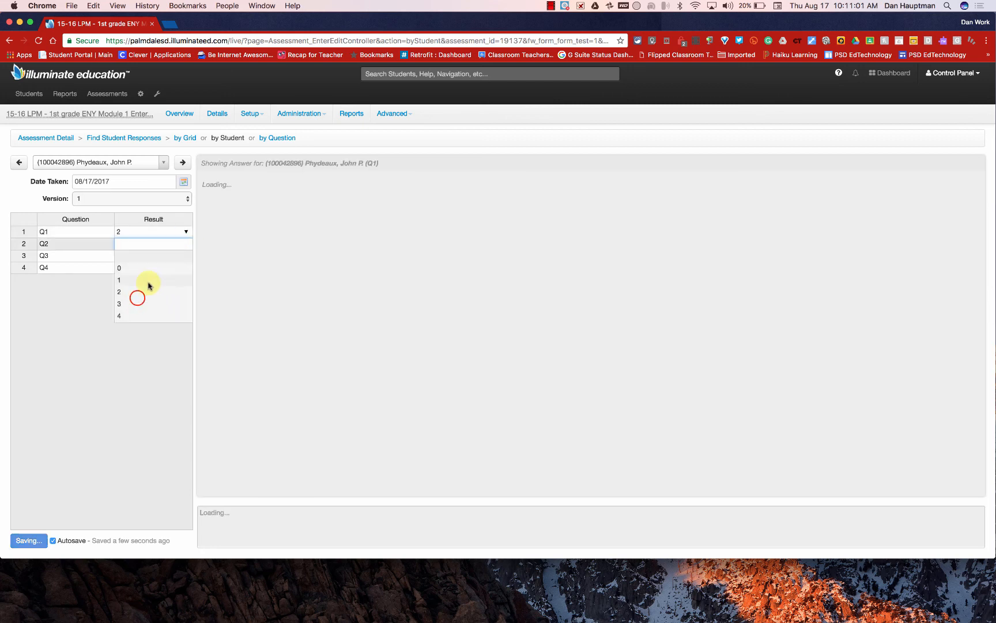
pyautogui.click(147, 292)
pyautogui.click(184, 256)
pyautogui.click(146, 327)
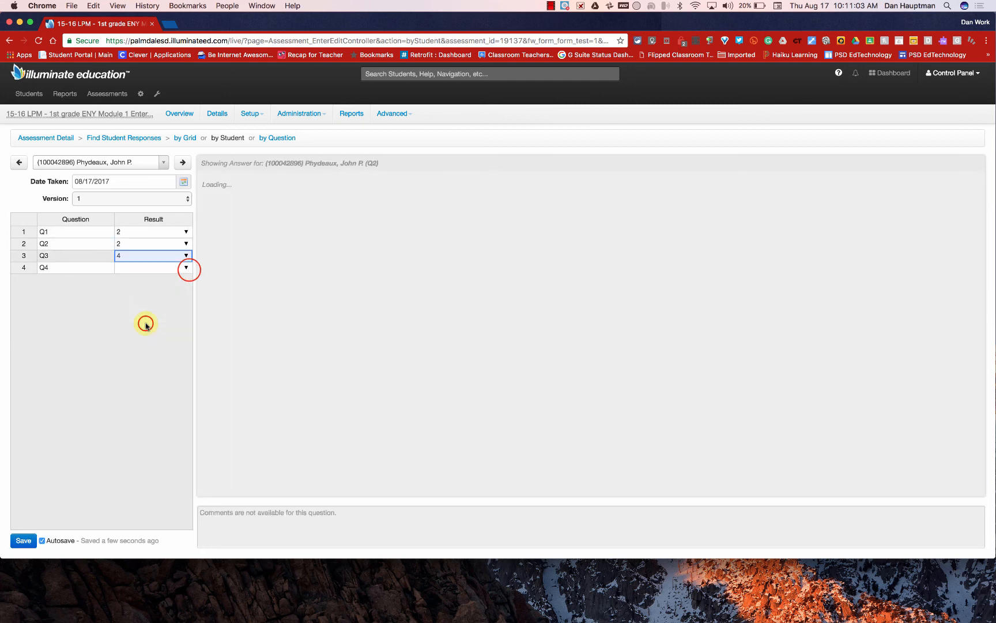
pyautogui.click(186, 269)
pyautogui.click(142, 327)
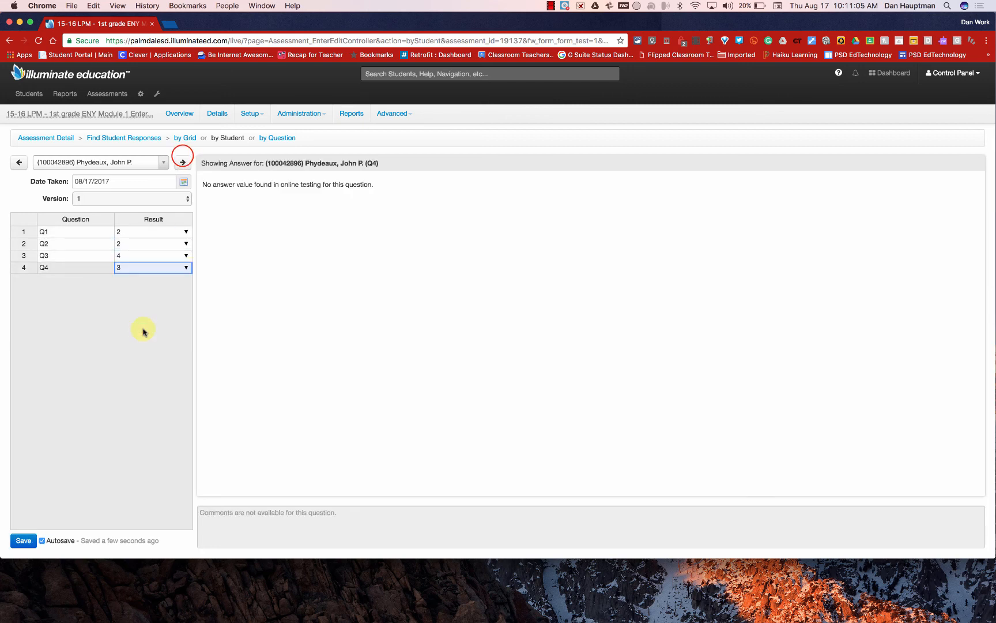
# - Advance to the seventh student, set the Q1 result to 1 and fill that score down through Q4
pyautogui.click(183, 160)
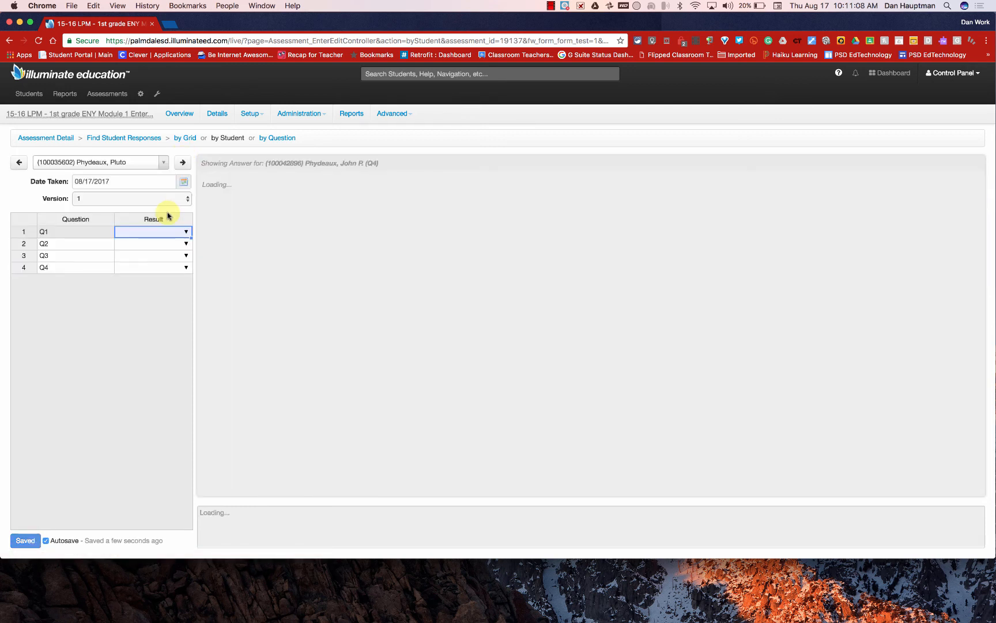
pyautogui.click(185, 231)
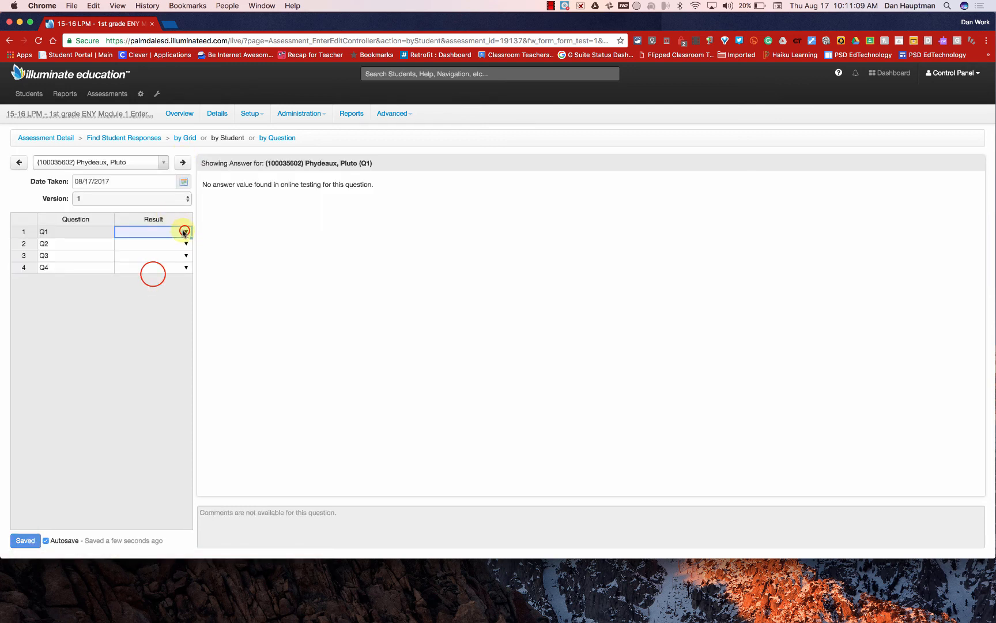
pyautogui.click(153, 275)
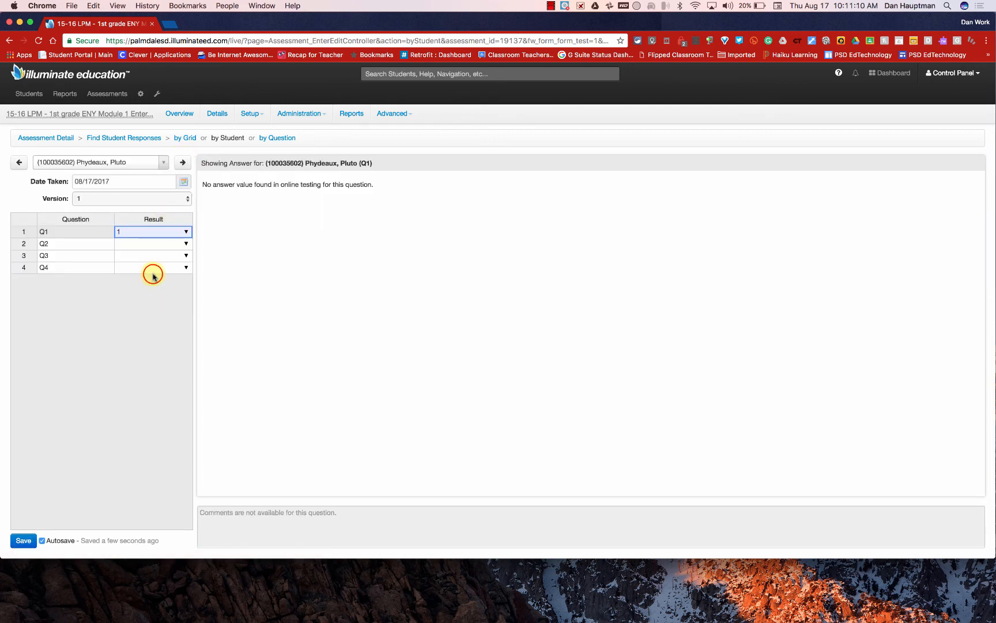
pyautogui.click(171, 243)
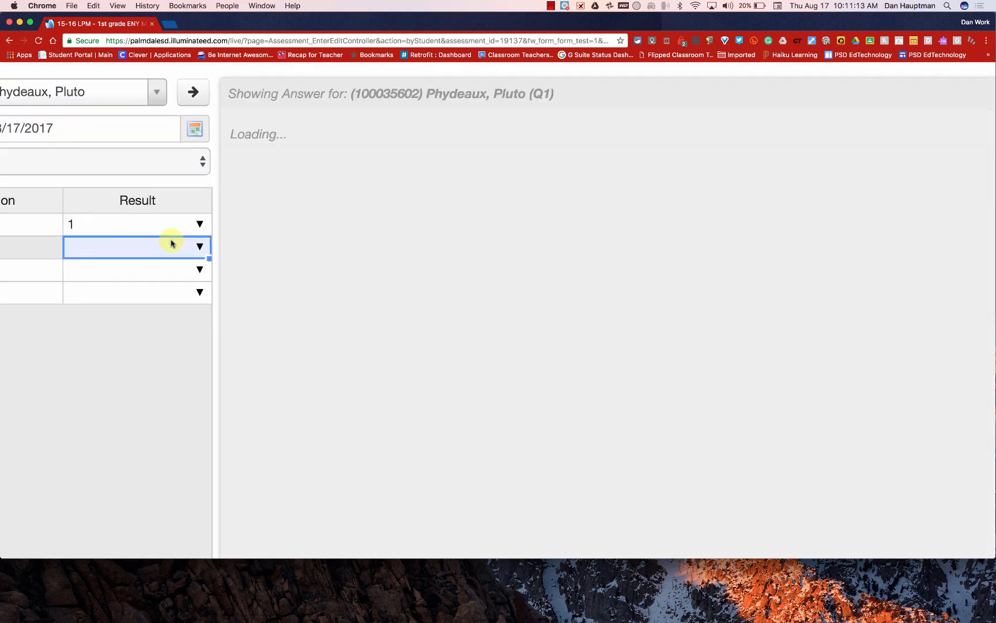
pyautogui.click(171, 232)
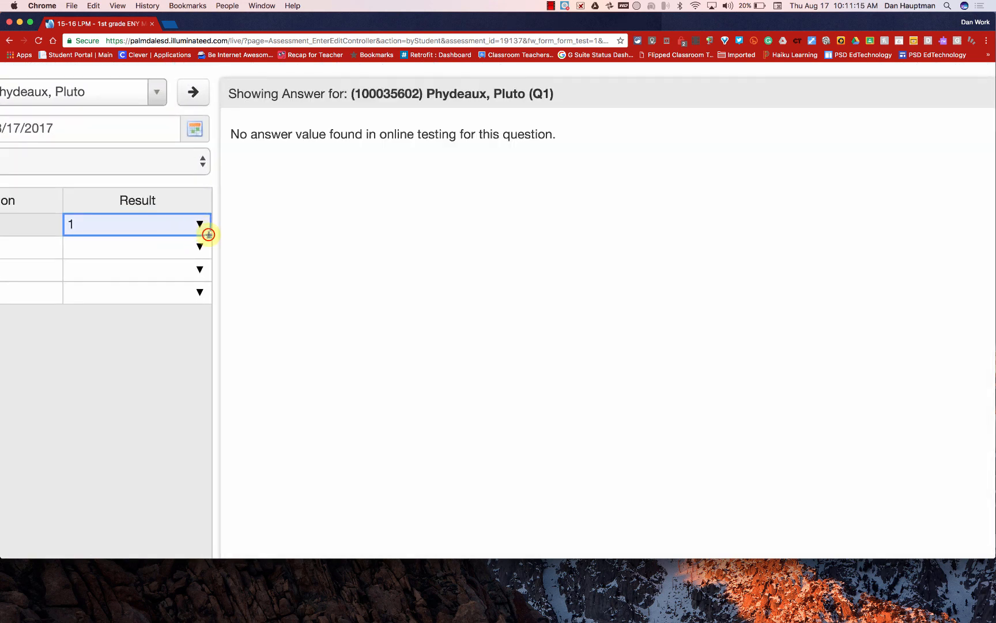
pyautogui.moveTo(206, 234); pyautogui.dragTo(202, 293)
# - Advance to the eighth student, set the Q1 result to 3 and fill that score down through Q4
pyautogui.click(204, 99)
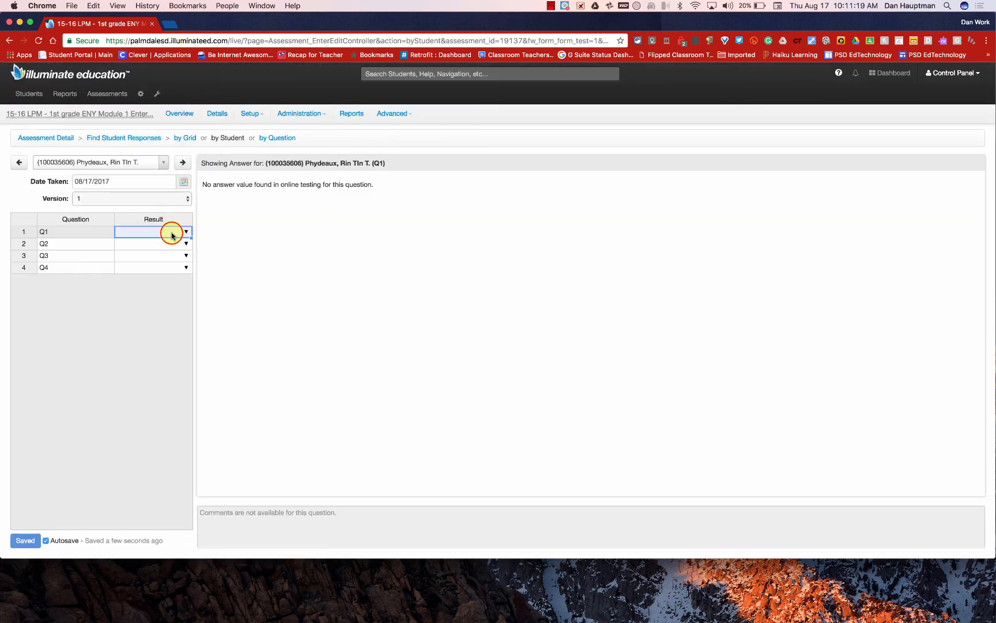
pyautogui.scroll(3, 171, 233)
pyautogui.click(172, 233)
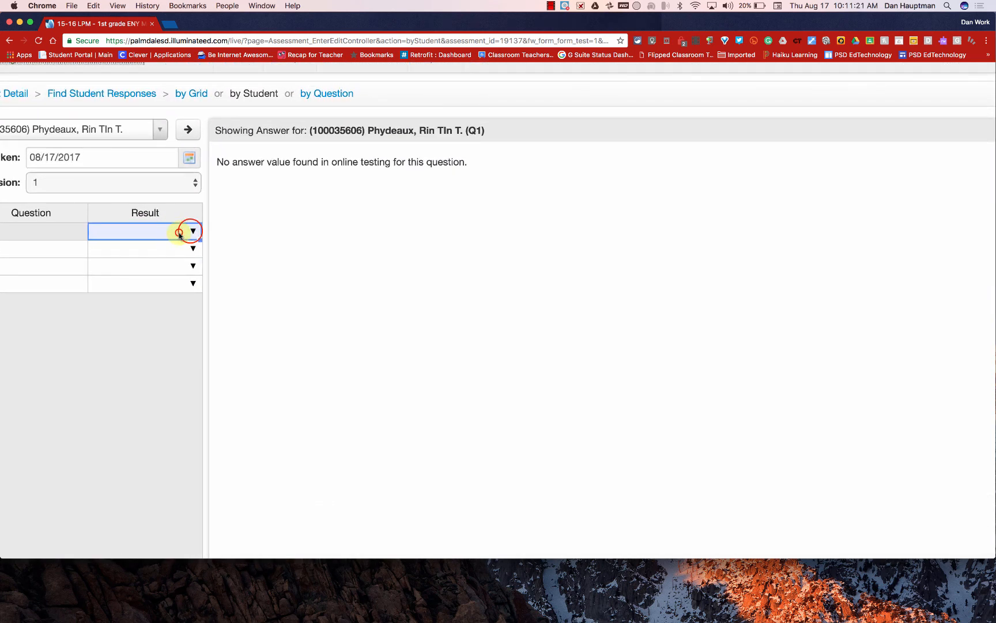
pyautogui.click(191, 231)
pyautogui.click(143, 318)
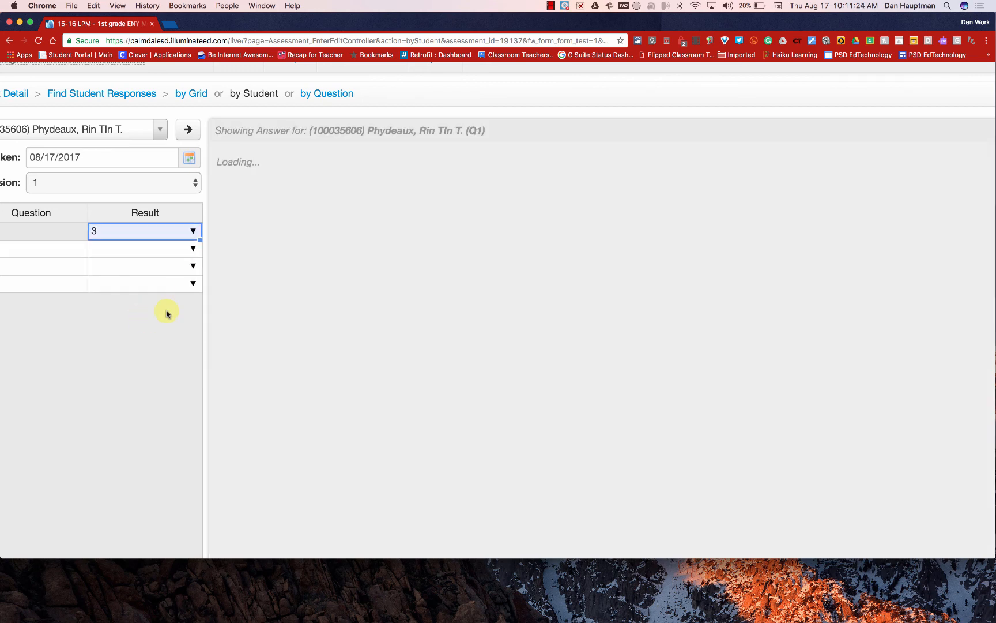
pyautogui.click(199, 238)
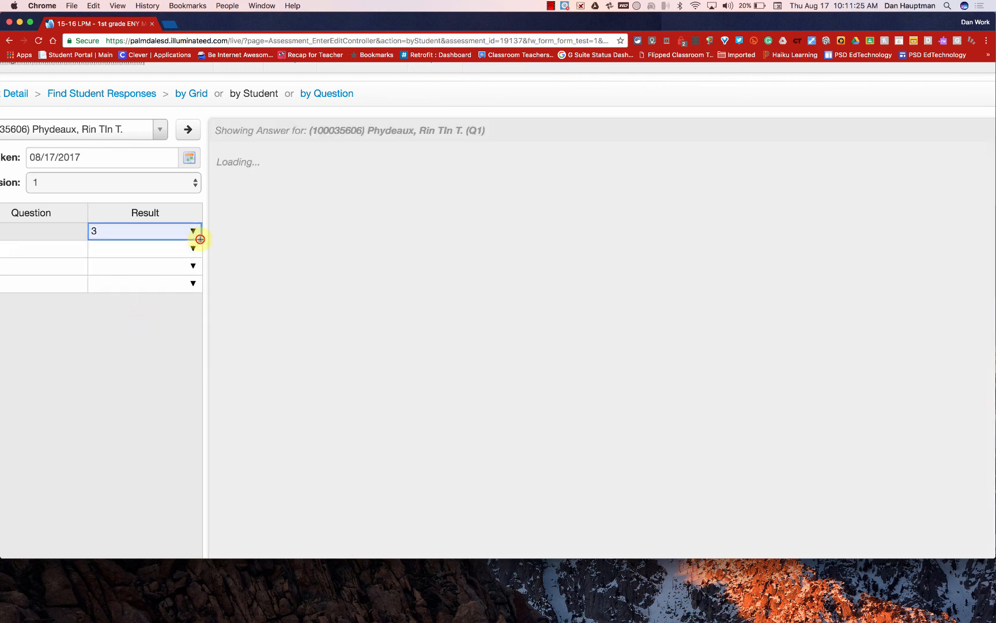
pyautogui.moveTo(200, 239); pyautogui.dragTo(195, 290)
pyautogui.scroll(-3, 205, 289)
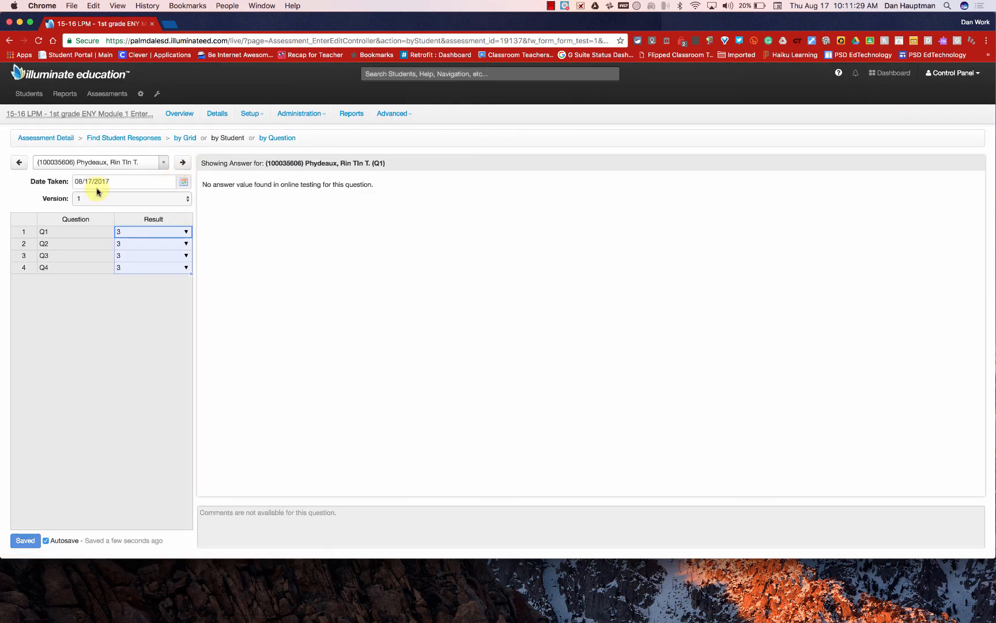
# - Advance to the ninth student, set the Q1 result to 1 and fill that score down through Q4
pyautogui.click(183, 162)
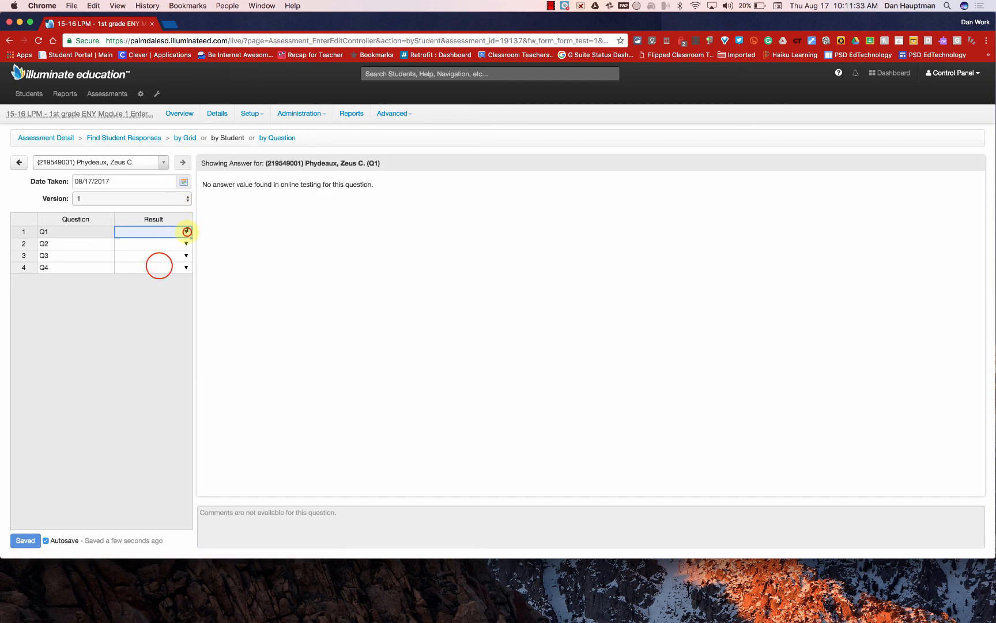
pyautogui.click(186, 232)
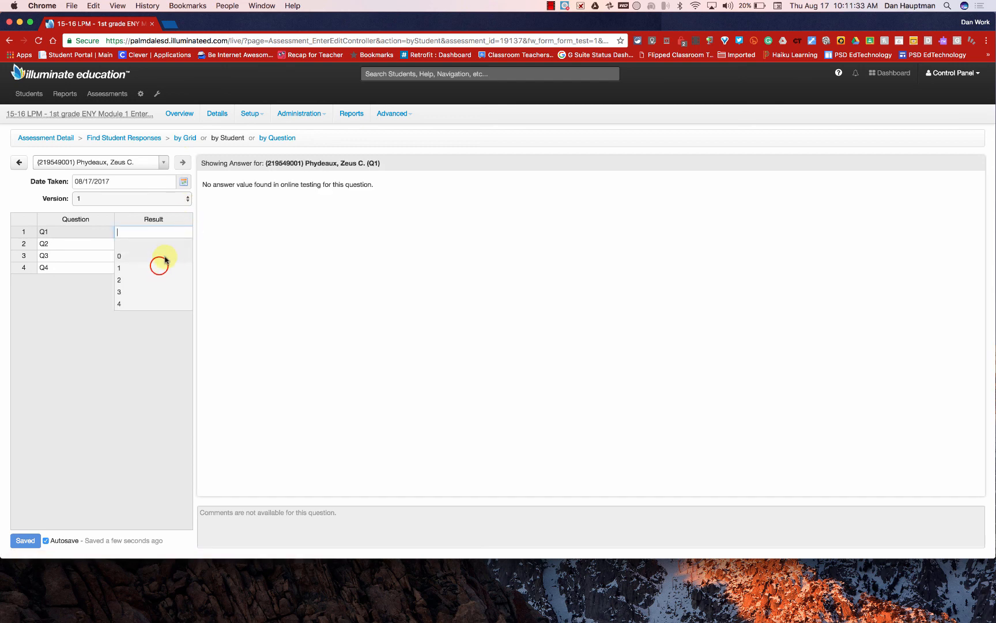
pyautogui.click(160, 262)
pyautogui.scroll(5, 170, 248)
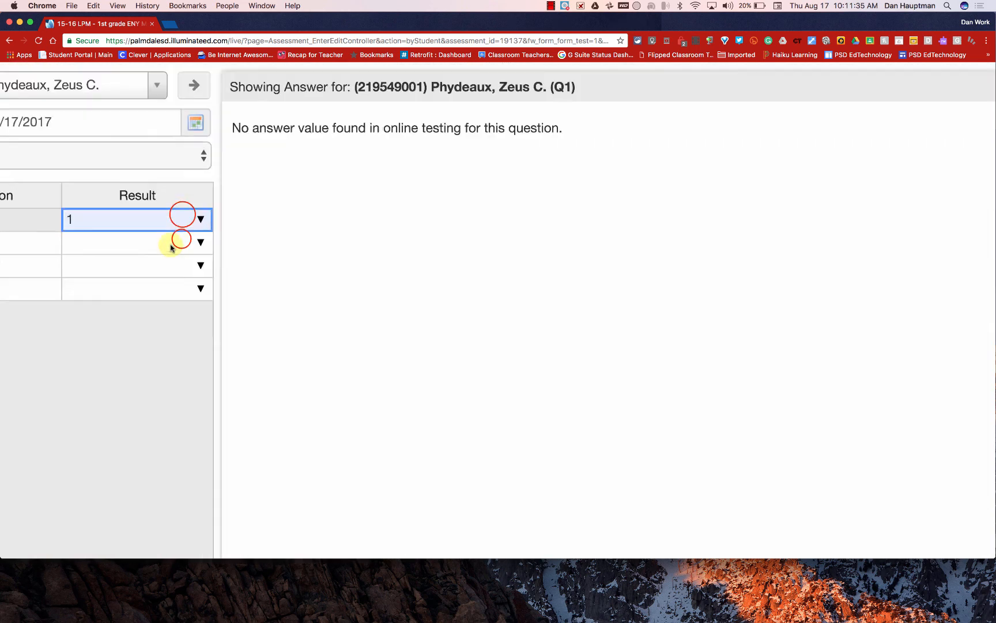
pyautogui.click(182, 240)
pyautogui.click(182, 217)
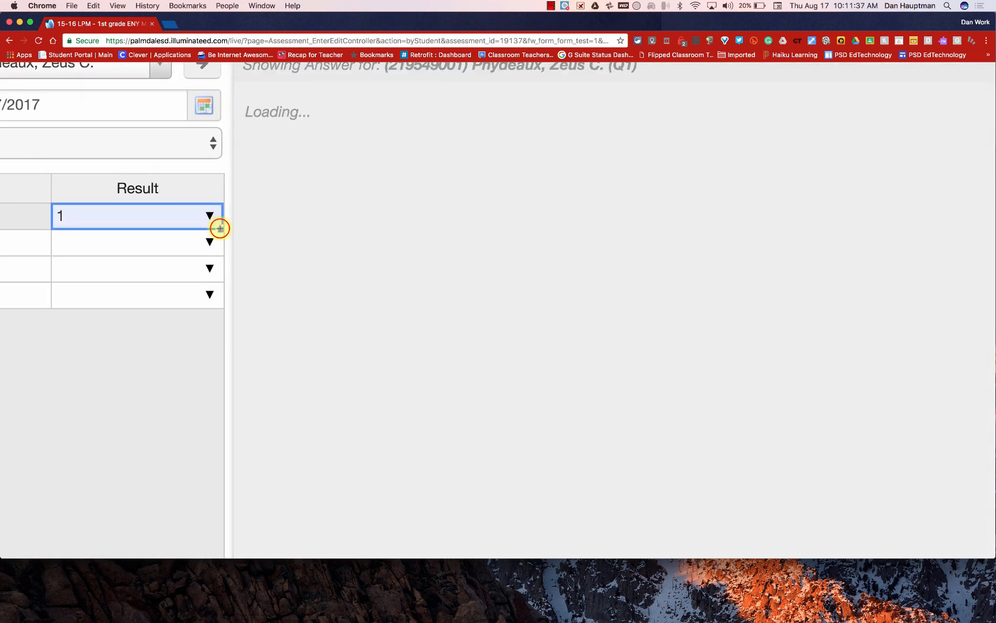
pyautogui.moveTo(220, 228); pyautogui.dragTo(212, 295)
pyautogui.scroll(-5, 212, 294)
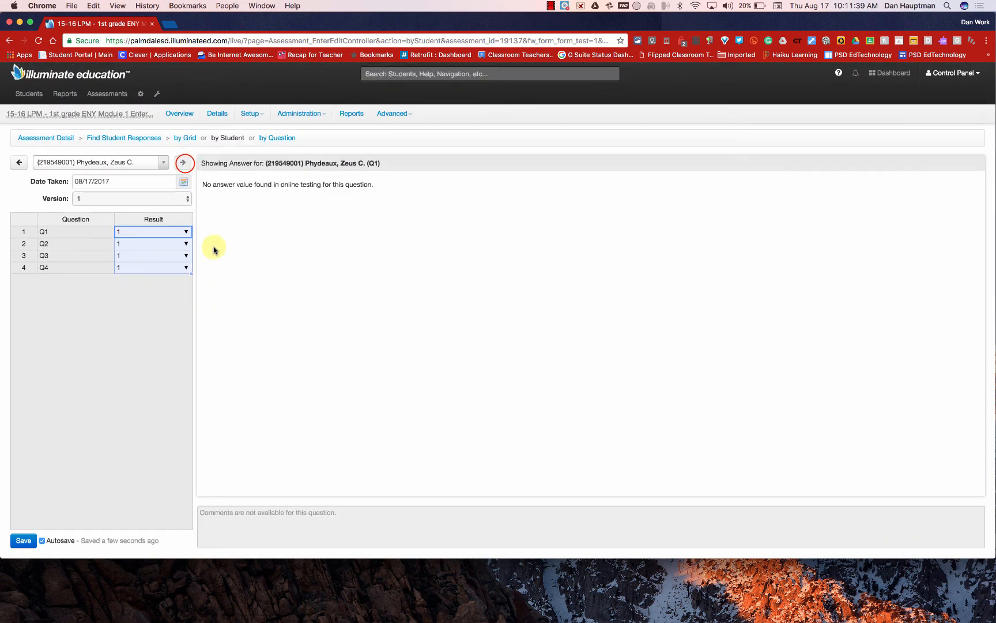
# - Try to advance past the ninth student to check for further students in the class
pyautogui.click(182, 163)
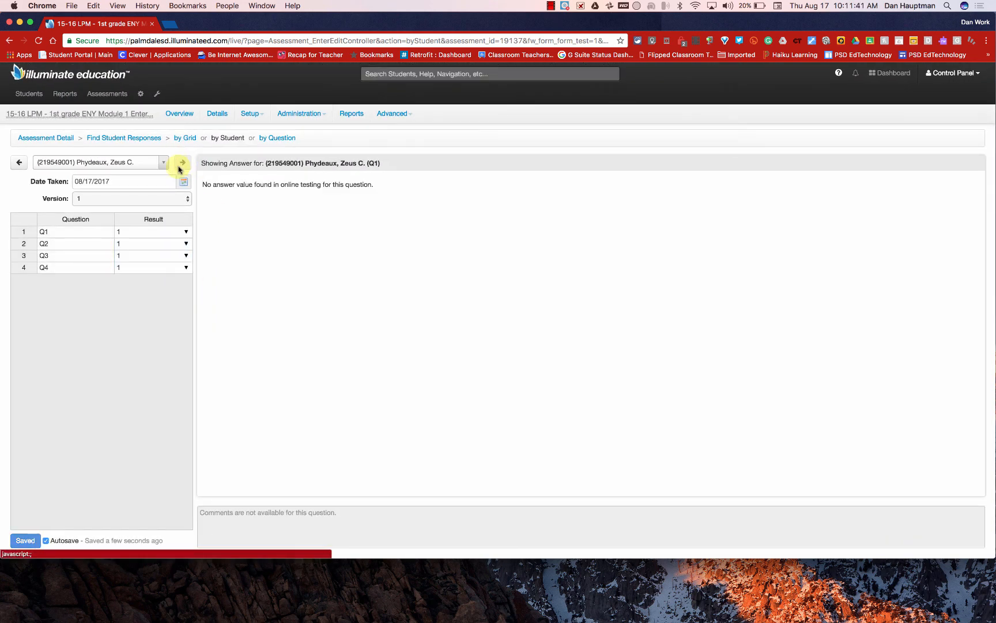
pyautogui.scroll(5, 180, 167)
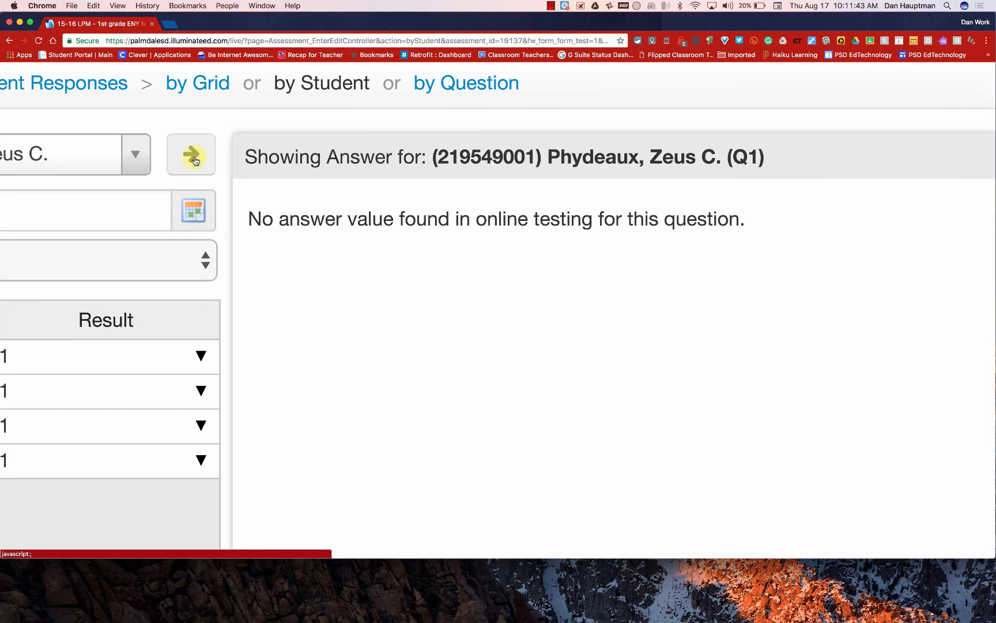
pyautogui.scroll(-5, 186, 162)
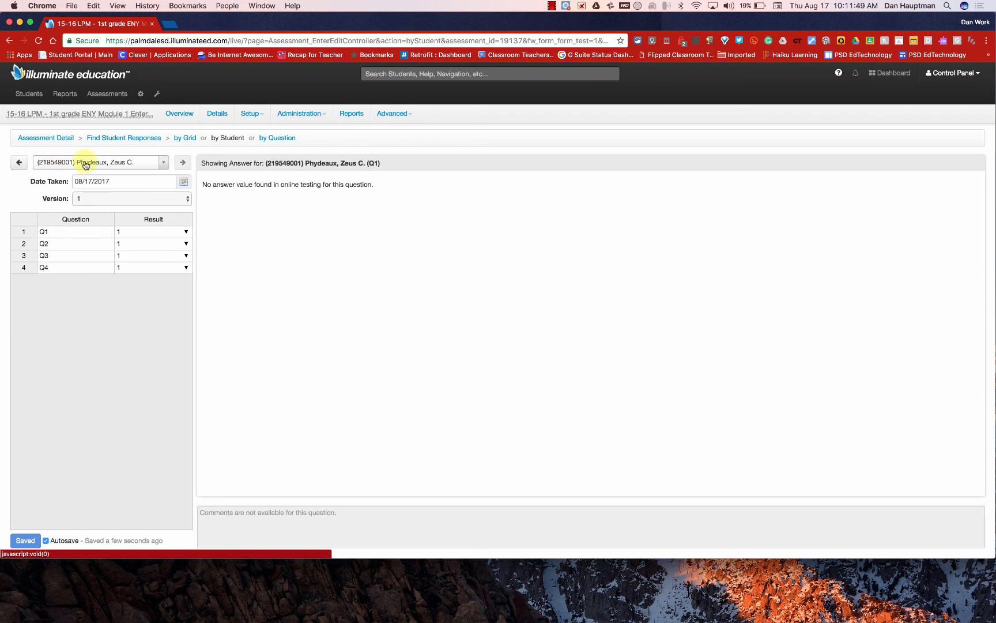
# - Select the fourth student from the student list to view the responses, and return to the by Grid view
pyautogui.click(164, 161)
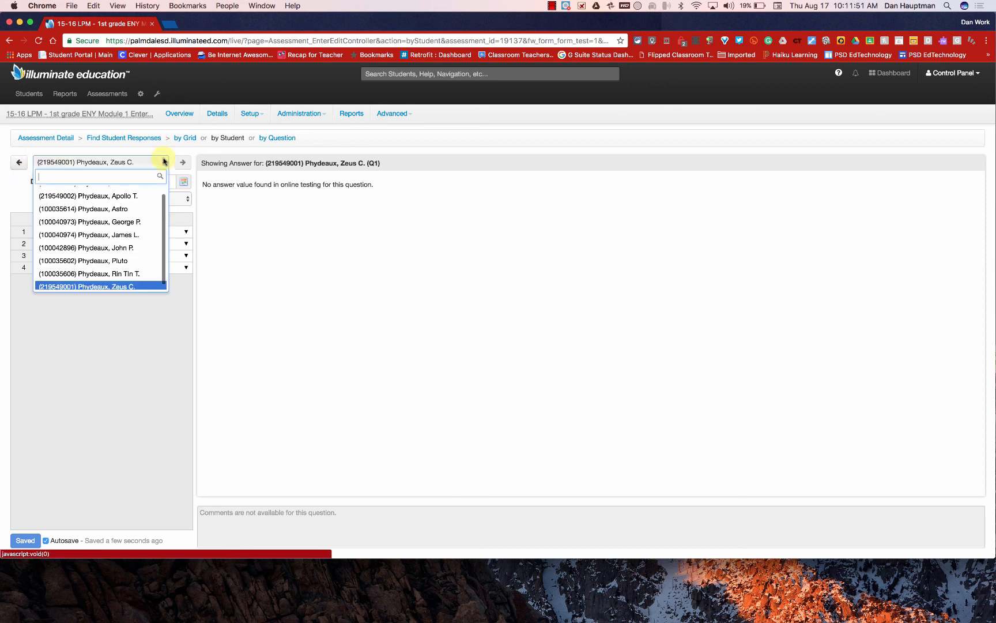
pyautogui.scroll(-2, 141, 208)
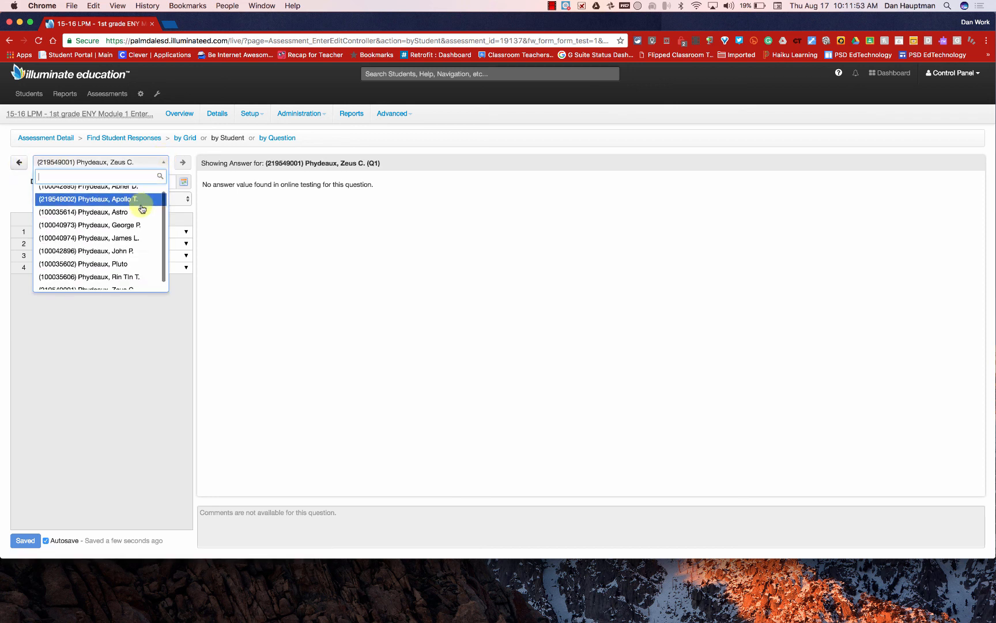
pyautogui.click(136, 217)
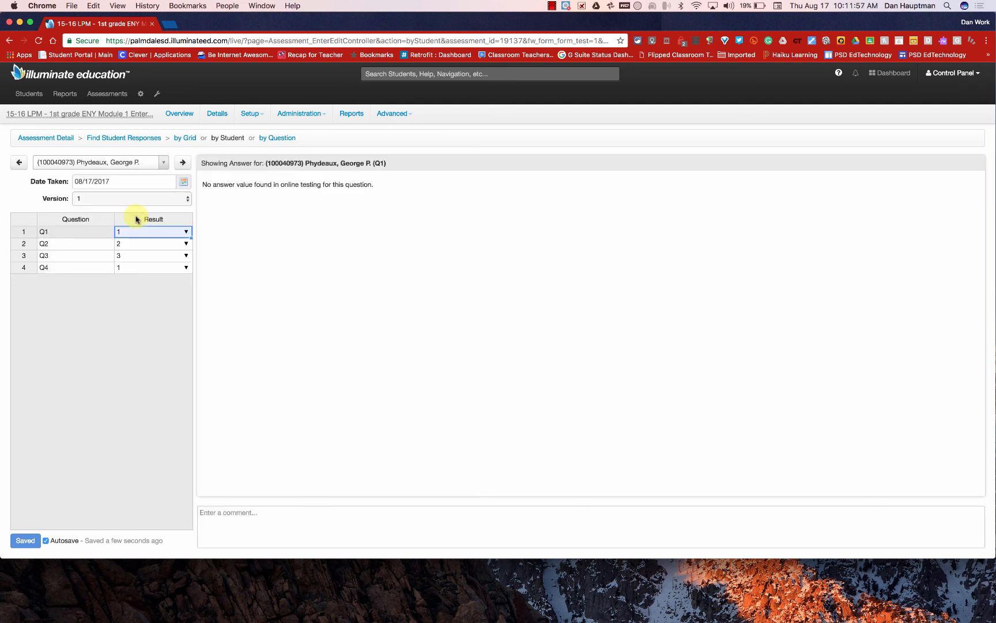
pyautogui.click(183, 139)
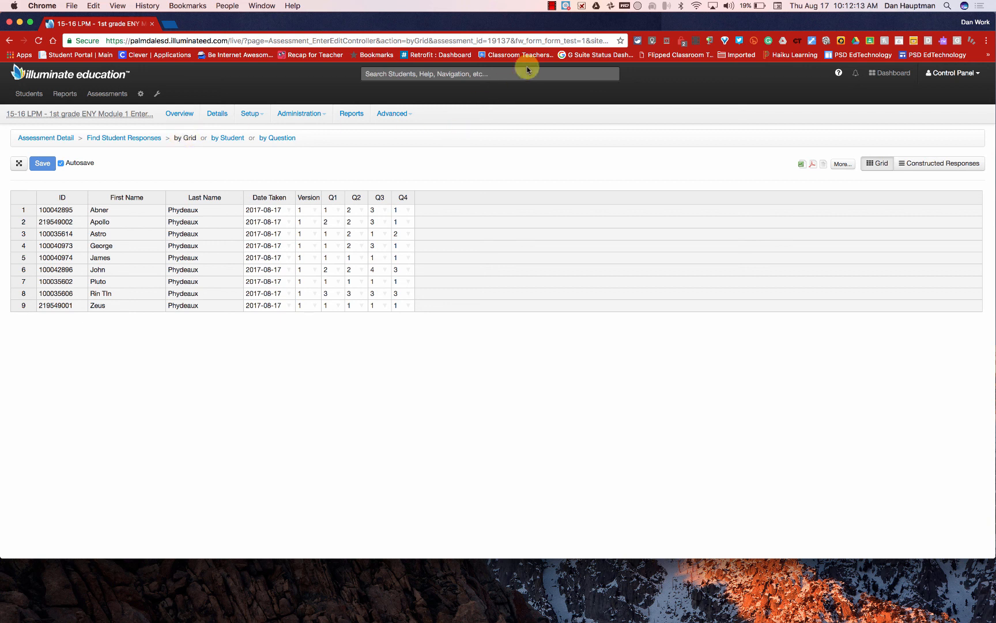
pyautogui.click(552, 7)
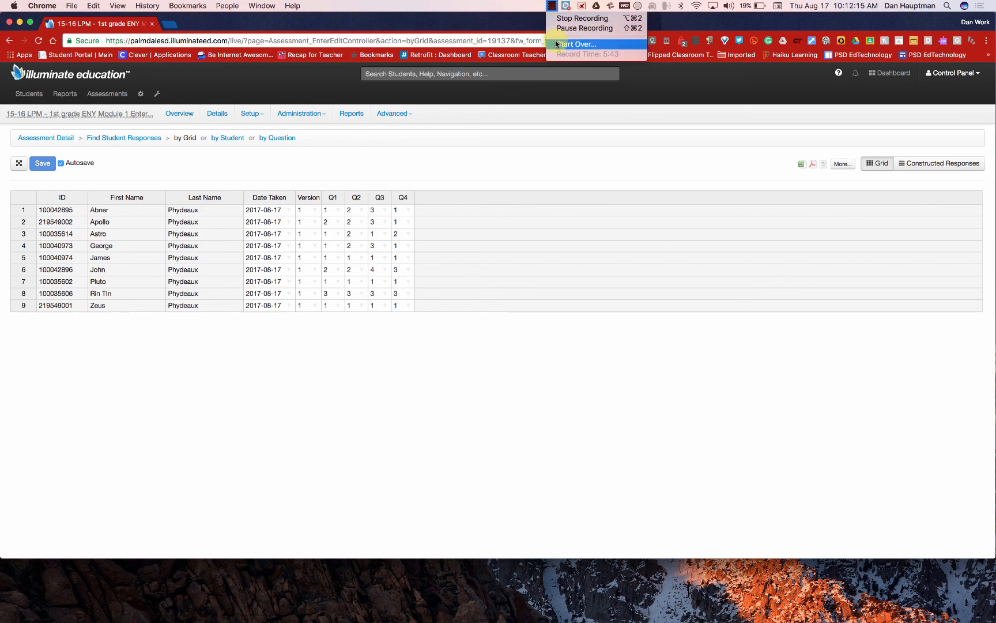